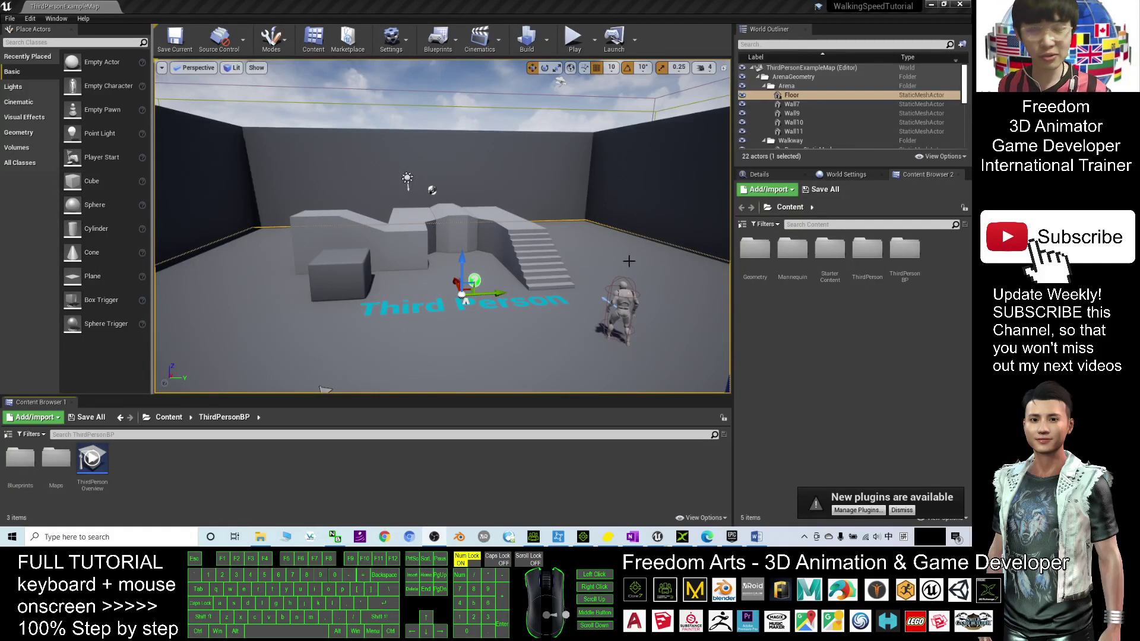
# - Select the ThirdPersonCharacter, undo the stray floor selection, and focus the viewport on it
pyautogui.click(624, 301)
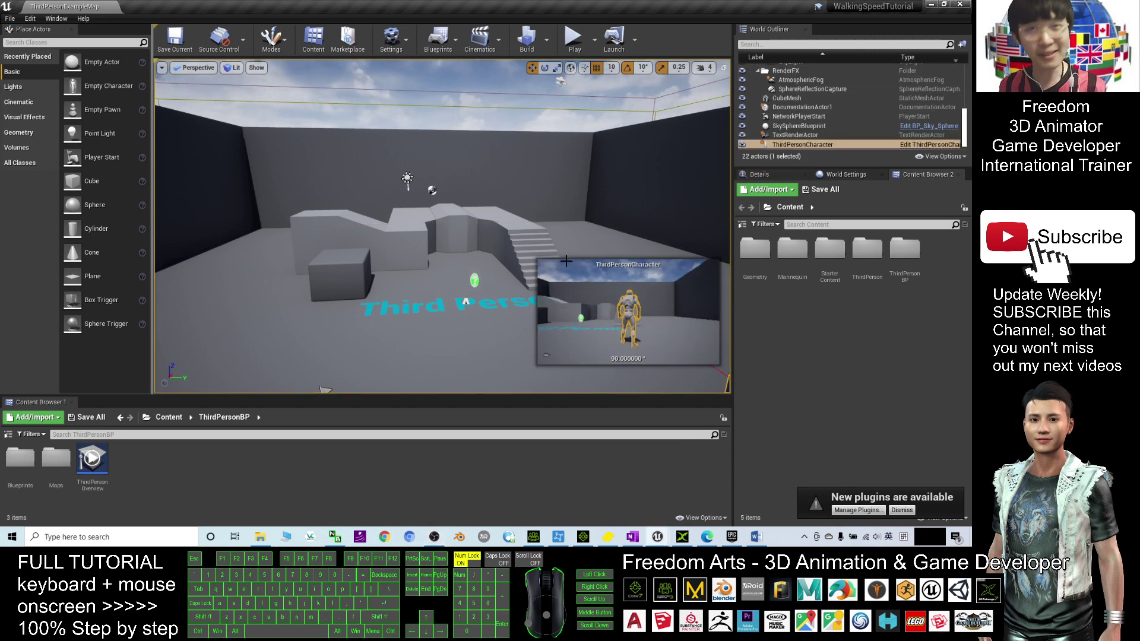
pyautogui.click(465, 300)
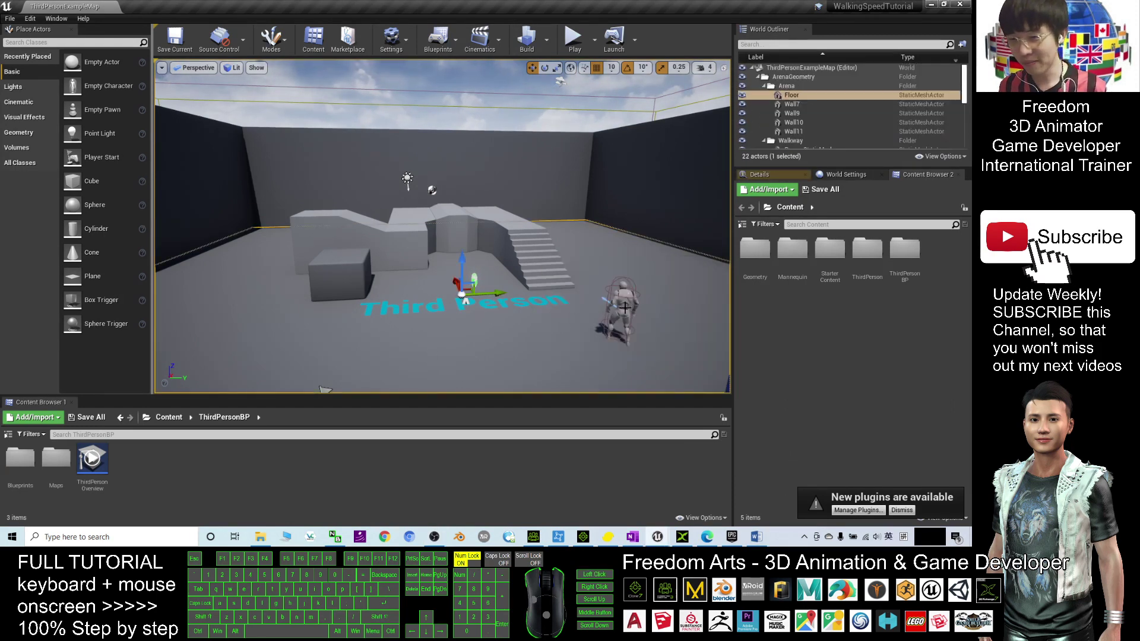
pyautogui.hotkey('ctrl', 'z')
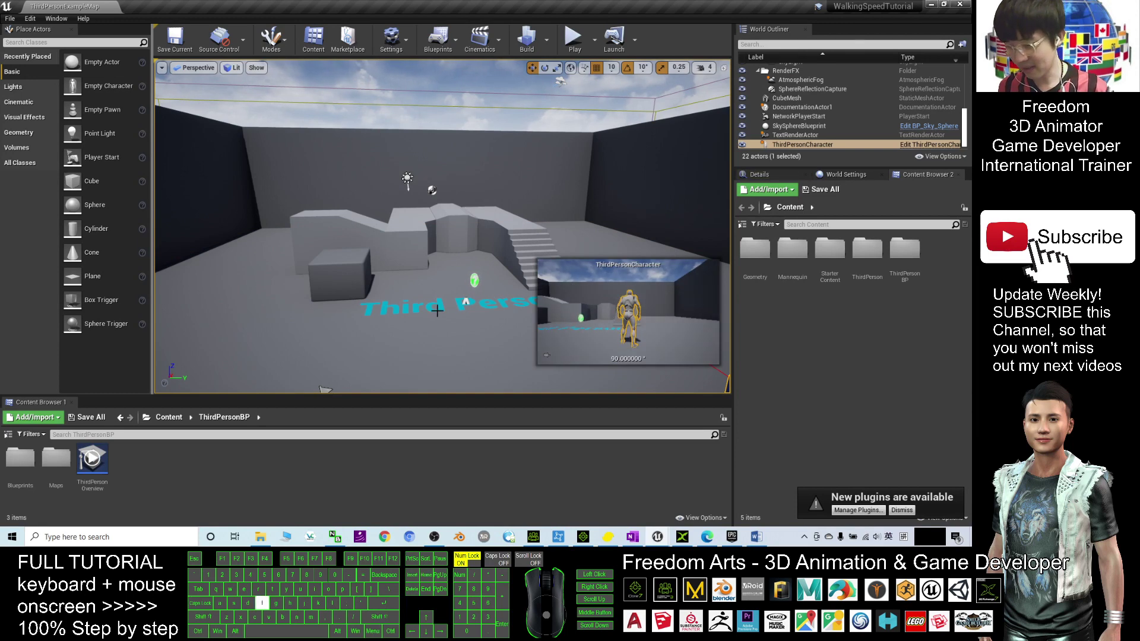
pyautogui.press('f')
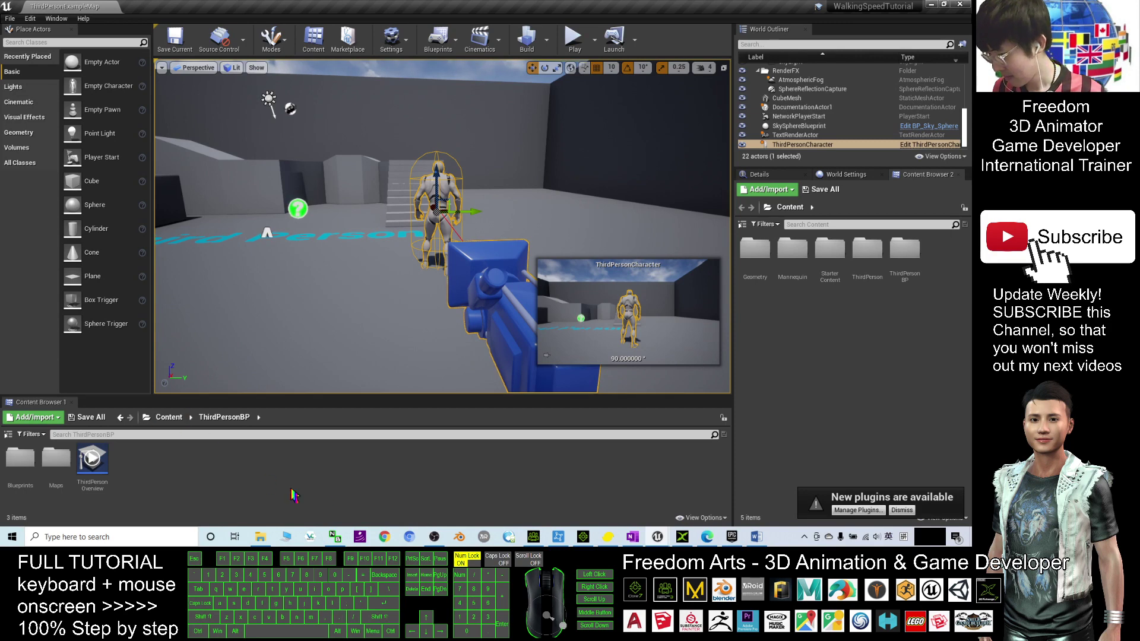
# - Search the top-level Content folder for the 'third person char' blueprint
pyautogui.click(168, 426)
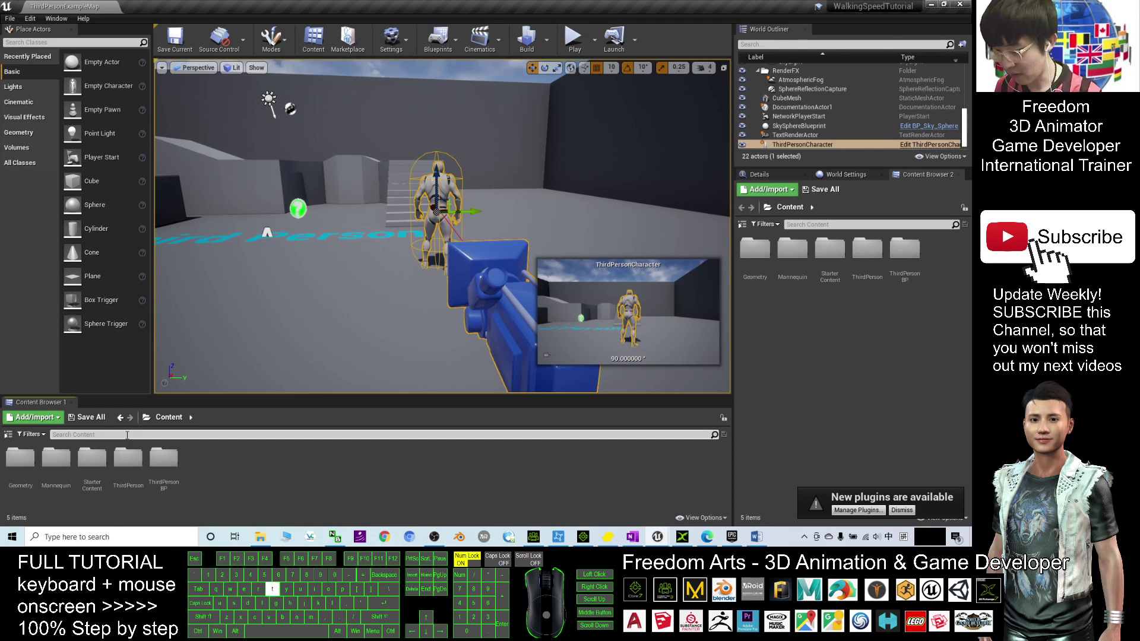
pyautogui.write('thirthirdpe')
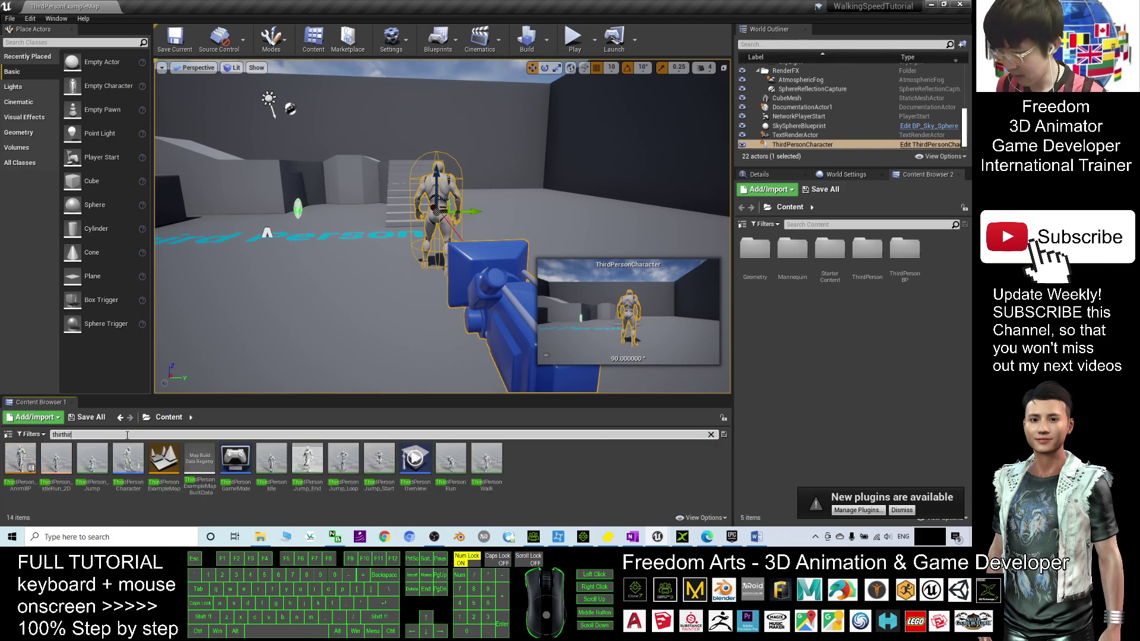
pyautogui.press('BackSpace')
pyautogui.press('BackSpace')
pyautogui.press('BackSpace')
pyautogui.press('BackSpace')
pyautogui.press('BackSpace')
pyautogui.press('BackSpace')
pyautogui.press('BackSpace')
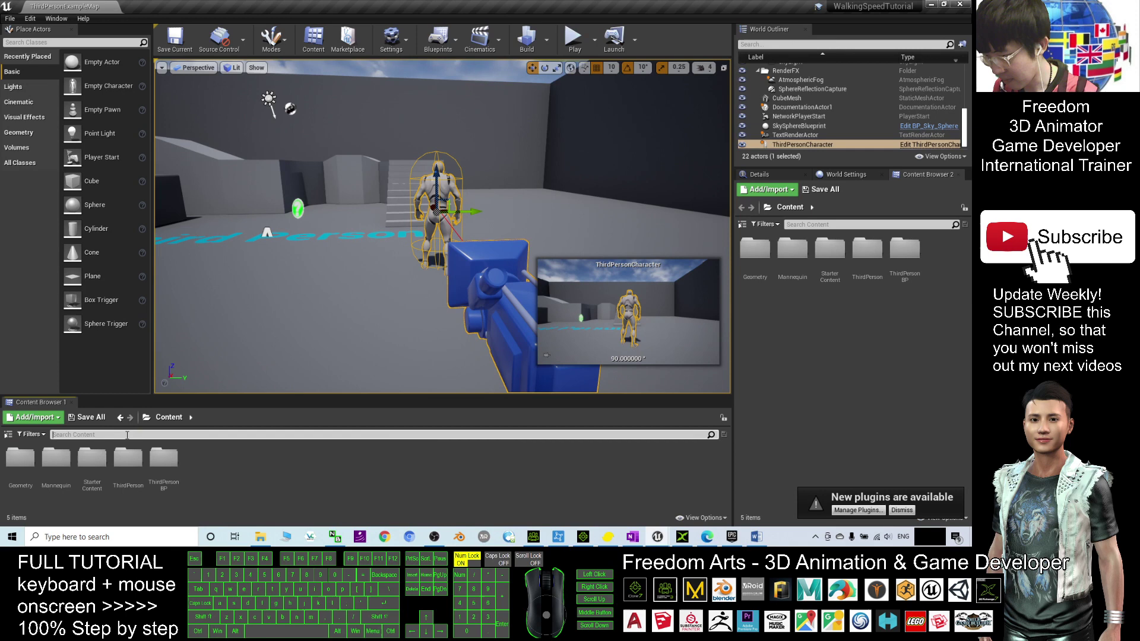
pyautogui.write('thirdperso')
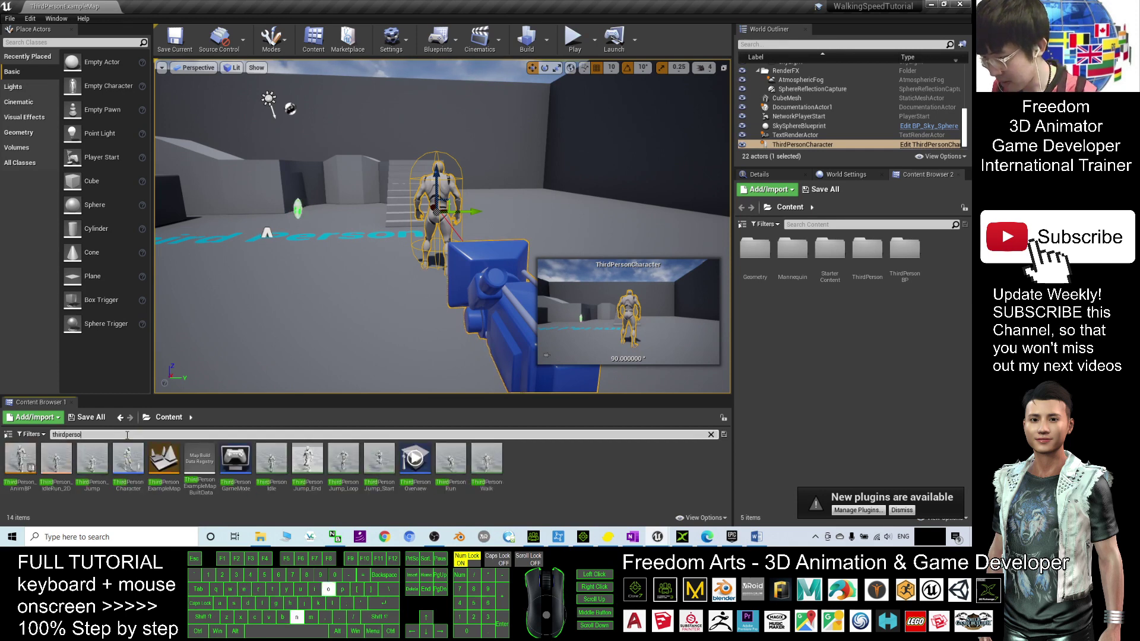
pyautogui.write('n')
pyautogui.press('BackSpace')
pyautogui.press('BackSpace')
pyautogui.press('BackSpace')
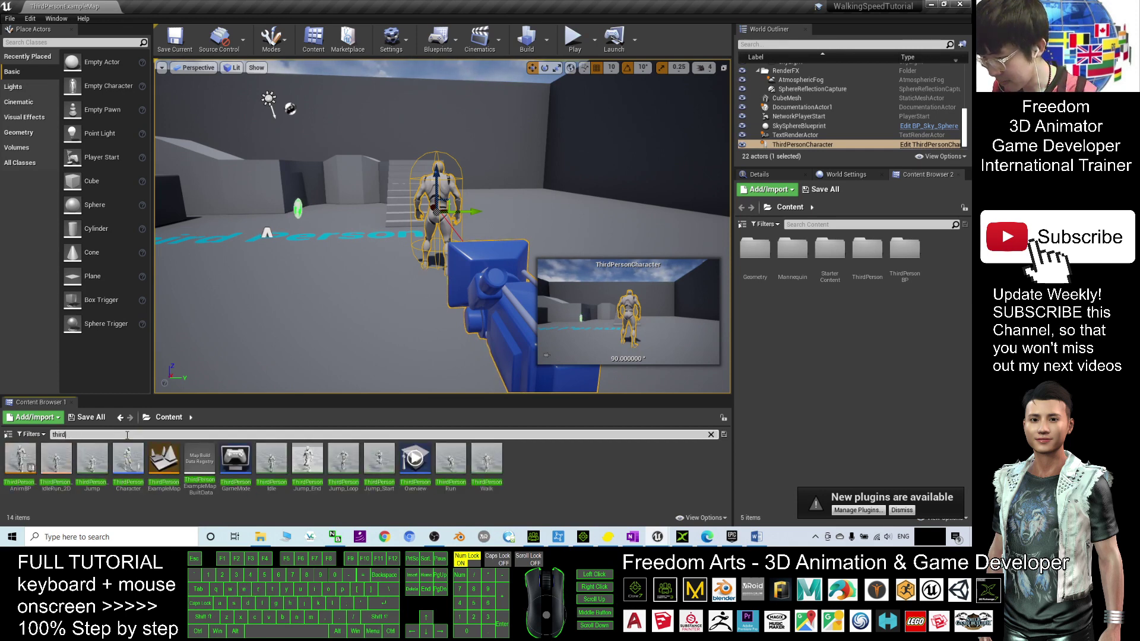
pyautogui.write('personchar')
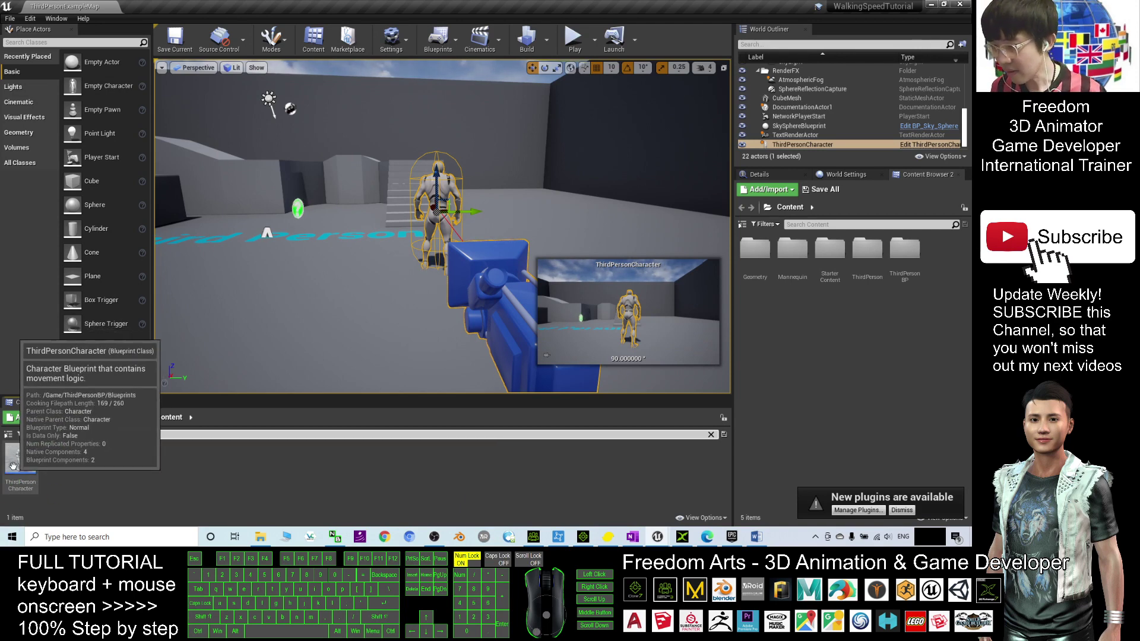
# - Open the ThirdPersonCharacter Event Graph and pan to empty space below the existing nodes
pyautogui.doubleClick(20, 458)
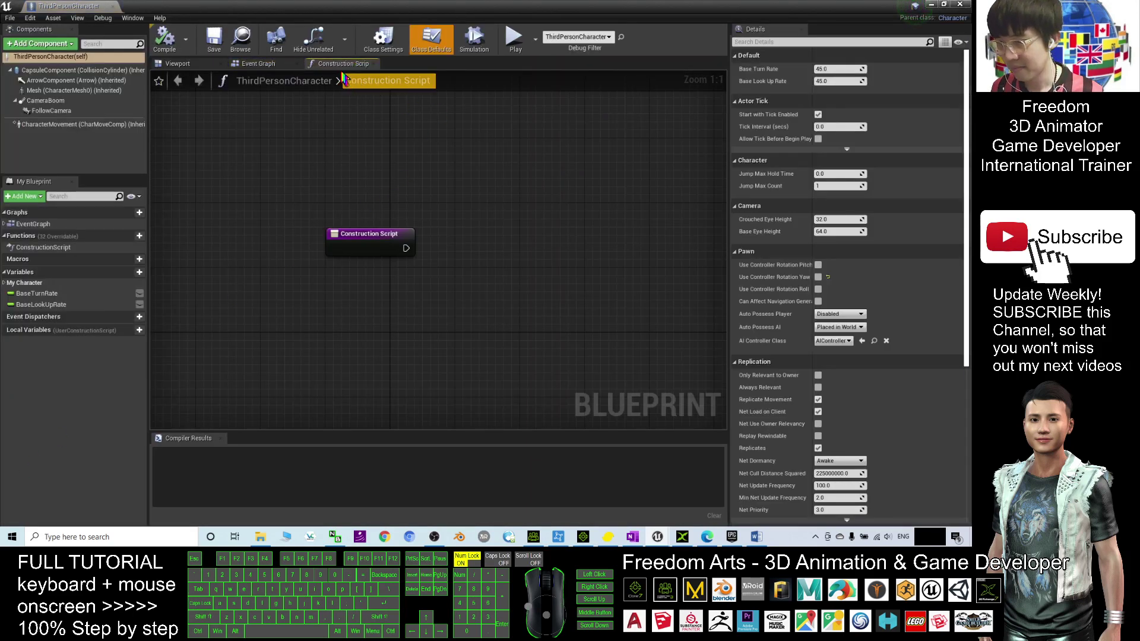
pyautogui.click(256, 65)
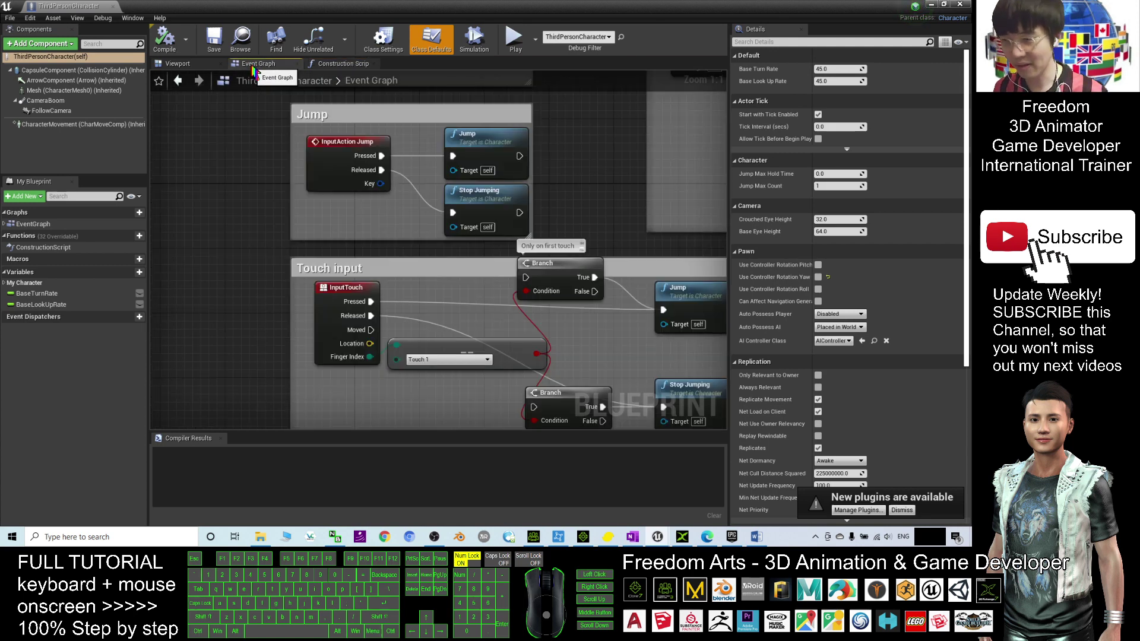
pyautogui.scroll(-4, 540, 332)
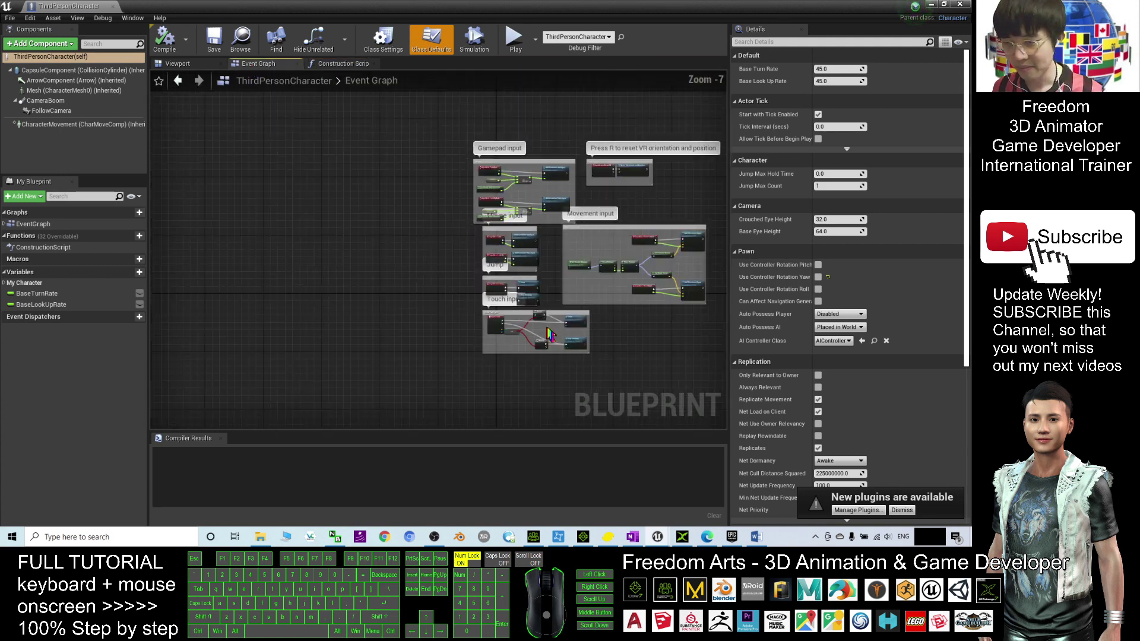
pyautogui.scroll(-3, 588, 339)
pyautogui.scroll(2, 606, 338)
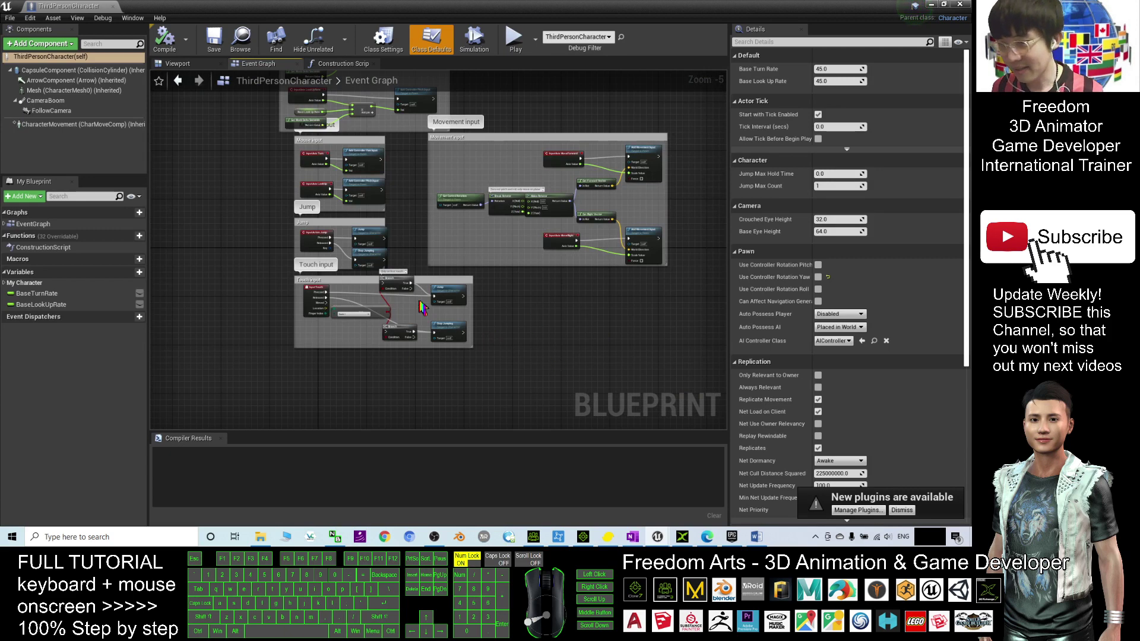
pyautogui.moveTo(535, 356)
pyautogui.mouseDown(button='right')
pyautogui.moveTo(547, 237)
pyautogui.moveTo(532, 211)
pyautogui.mouseUp(button='right')
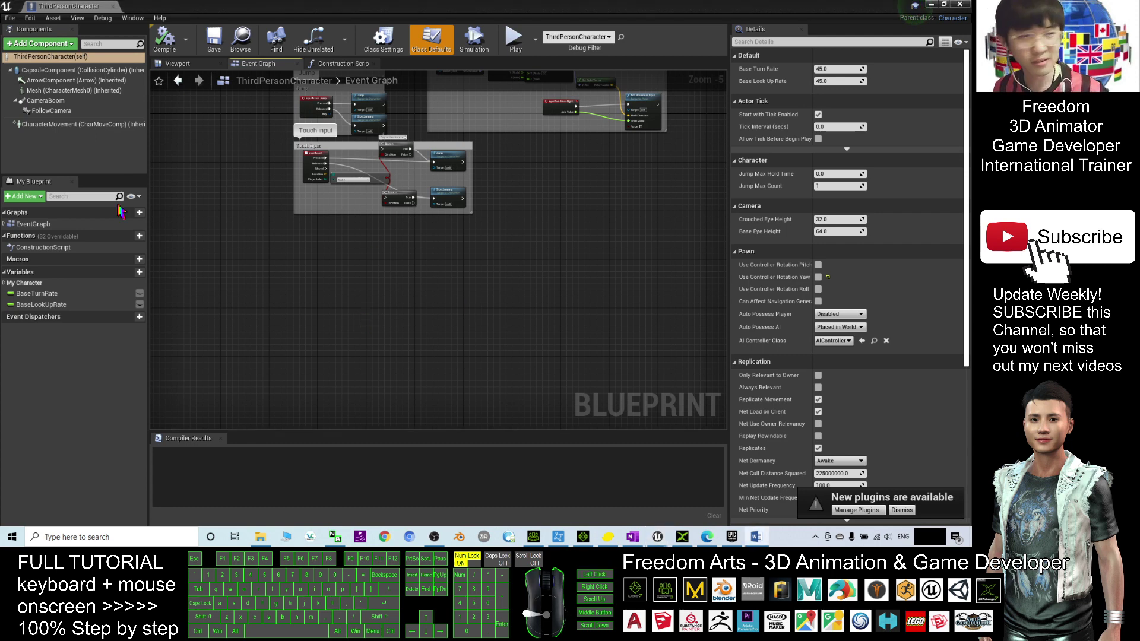
# - Add an Event BeginPlay node and pull a connection from its output
pyautogui.rightClick(256, 290)
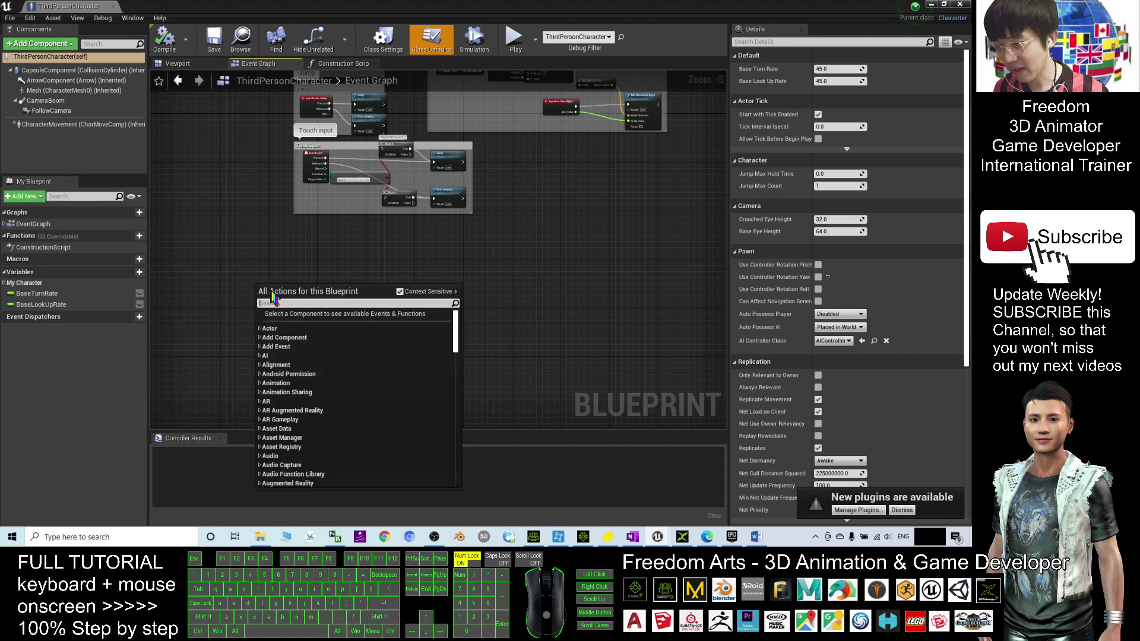
pyautogui.write('eventb')
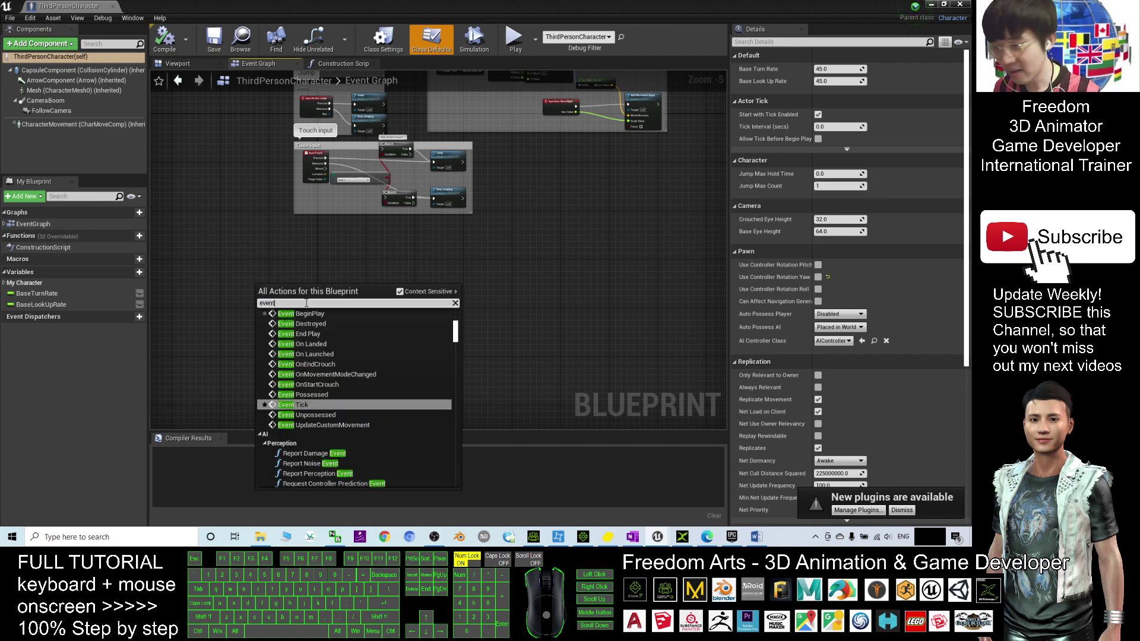
pyautogui.click(303, 344)
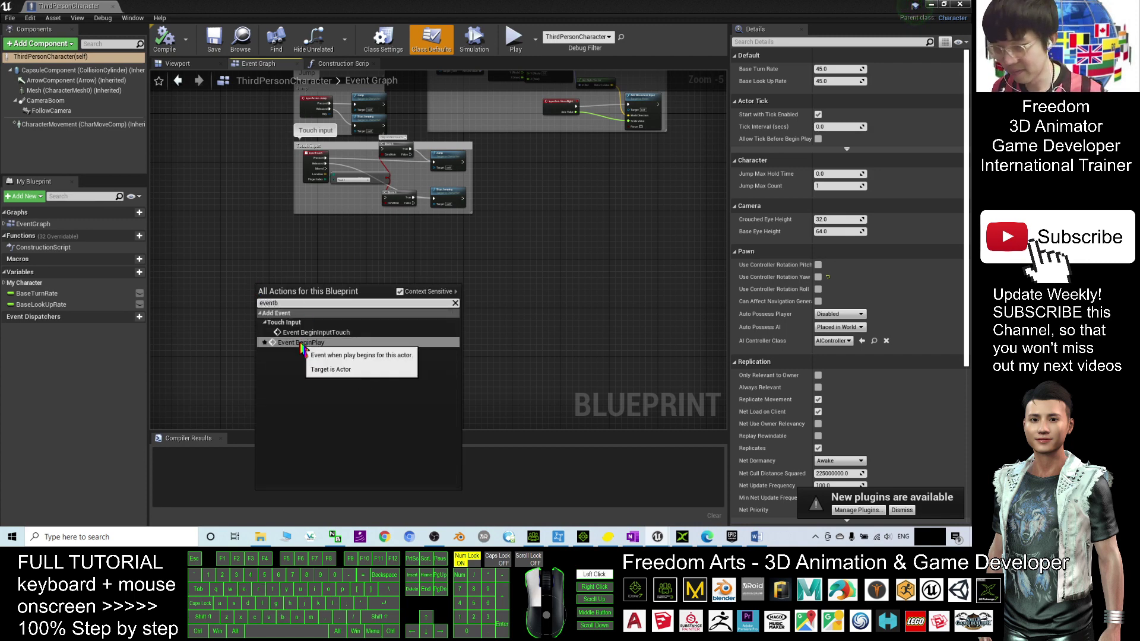
pyautogui.scroll(5, 276, 311)
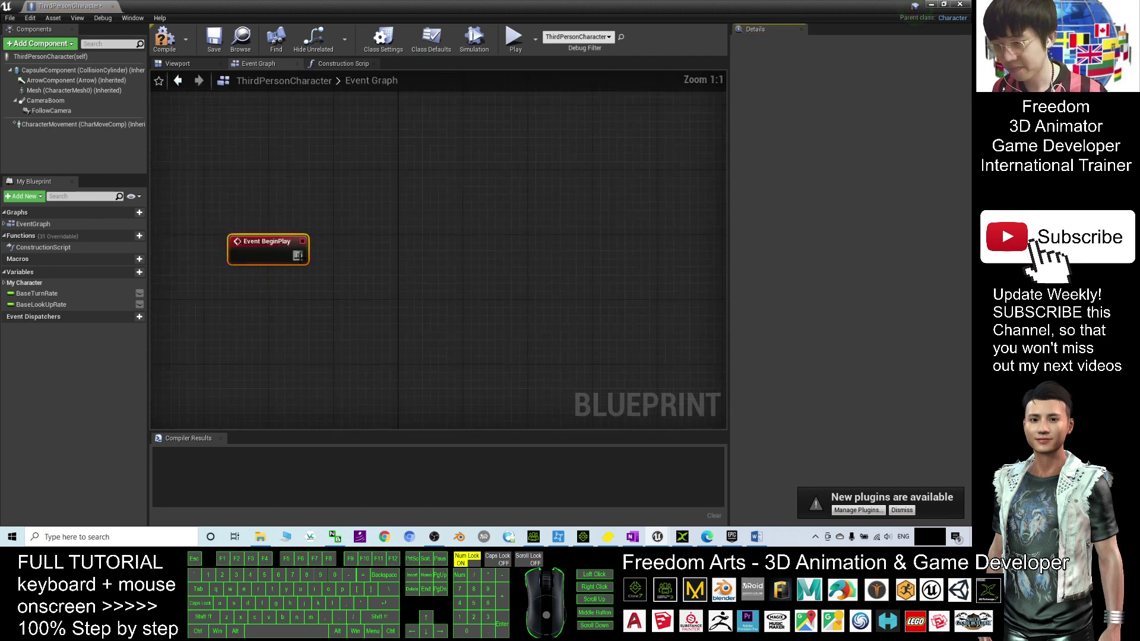
pyautogui.moveTo(298, 256); pyautogui.dragTo(400, 274)
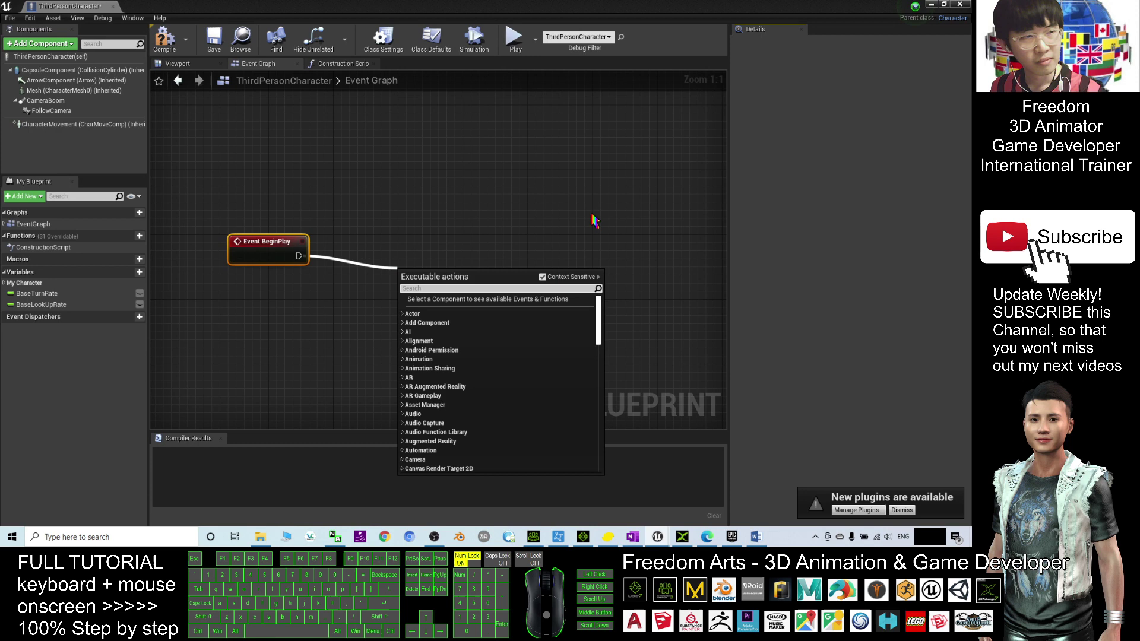
pyautogui.write('max wal')
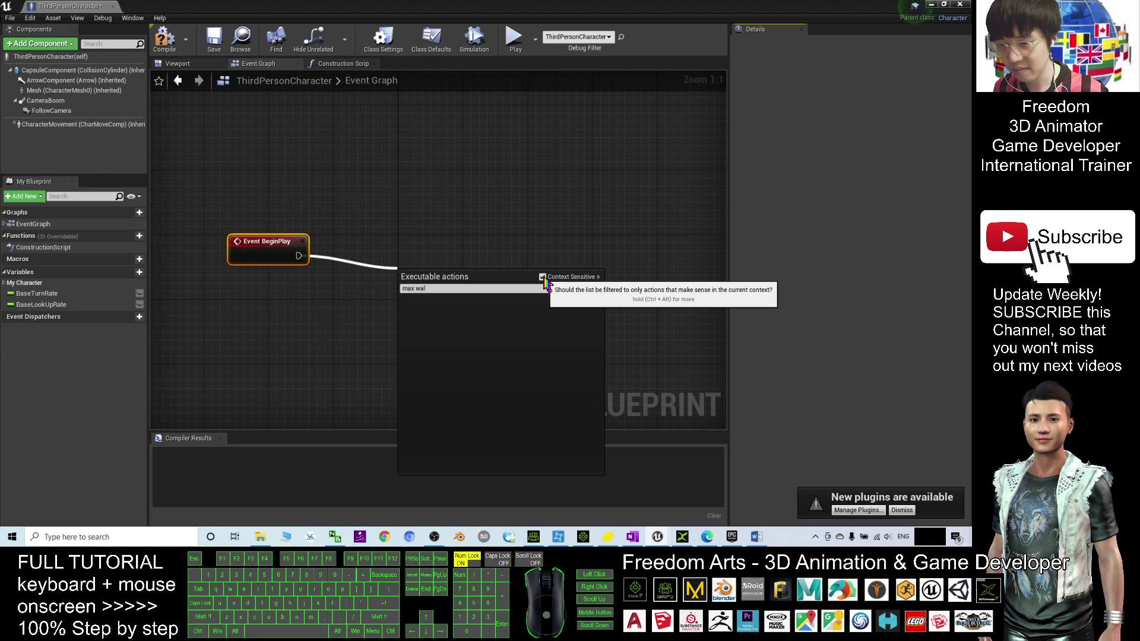
# - Place a SET Max Walk Speed node after Event BeginPlay, deleting an accidental Get node
pyautogui.click(542, 277)
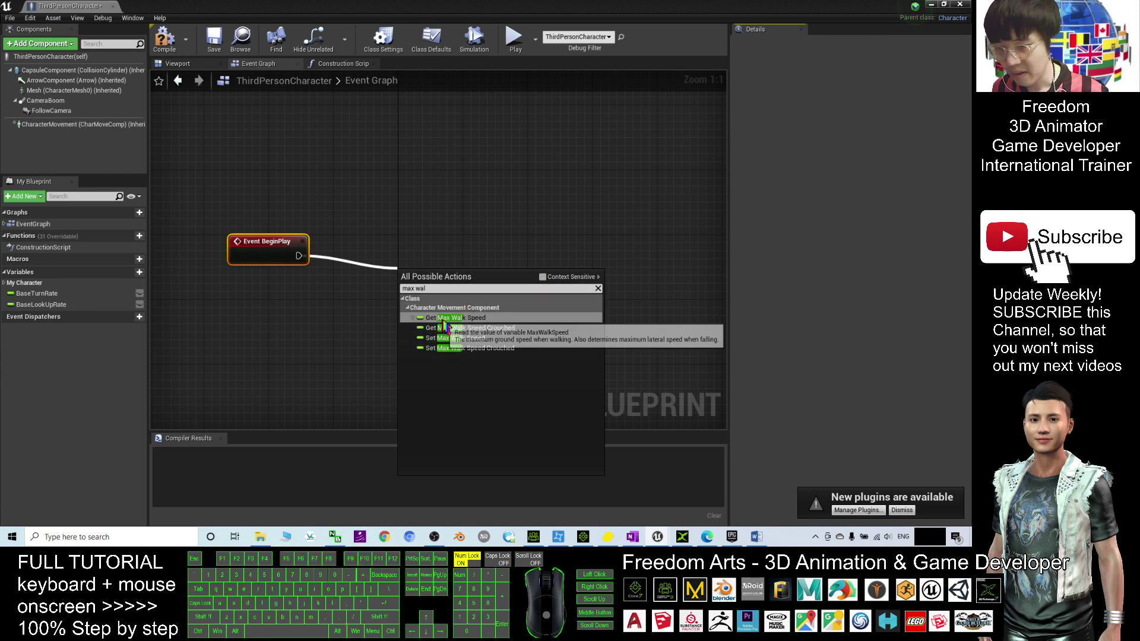
pyautogui.click(456, 318)
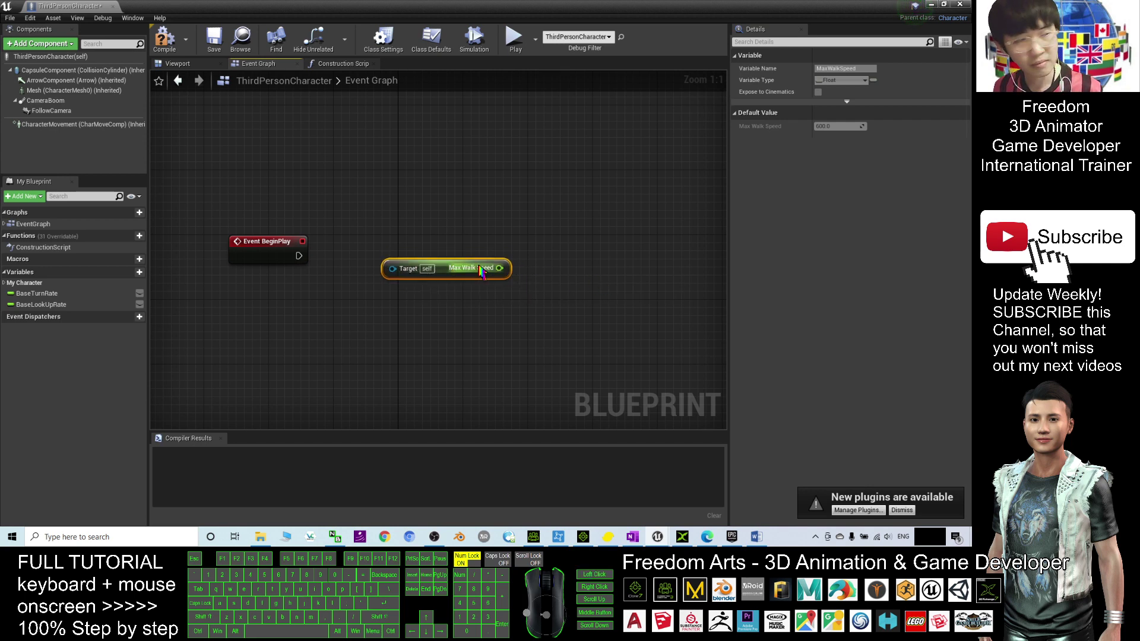
pyautogui.press('Delete')
pyautogui.moveTo(299, 256); pyautogui.dragTo(508, 270)
pyautogui.write('set')
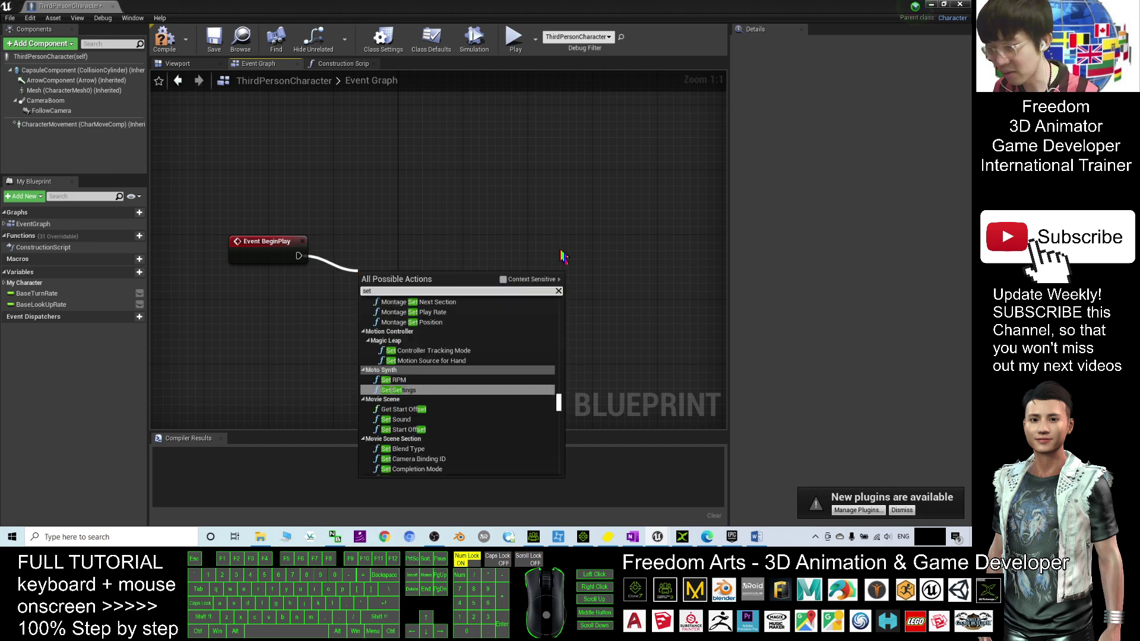
pyautogui.write(' max')
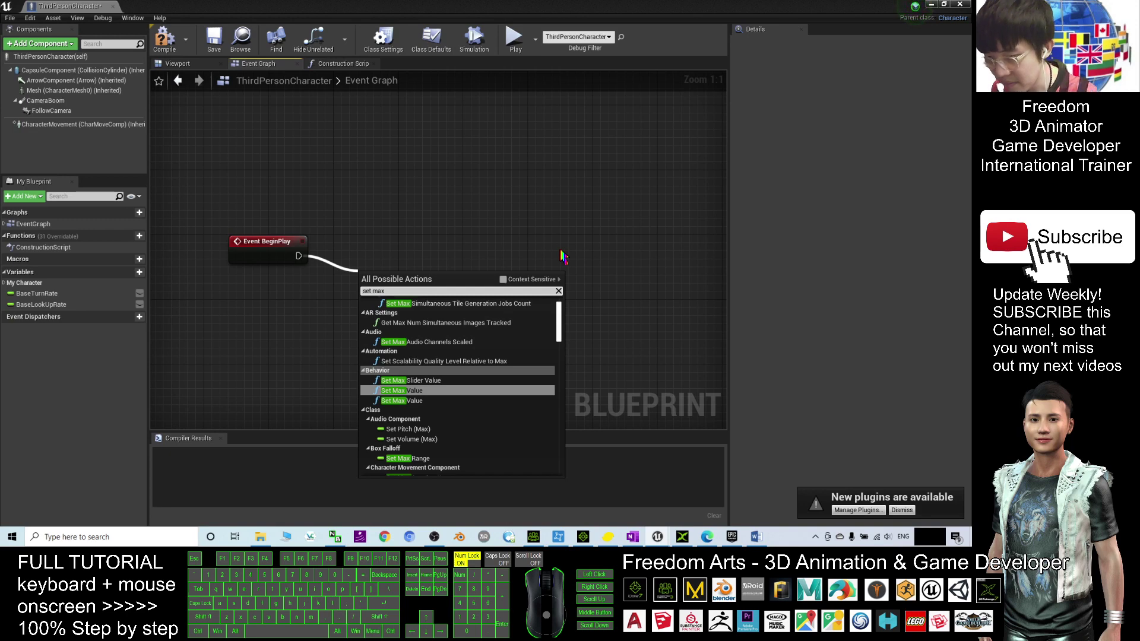
pyautogui.write(' walk')
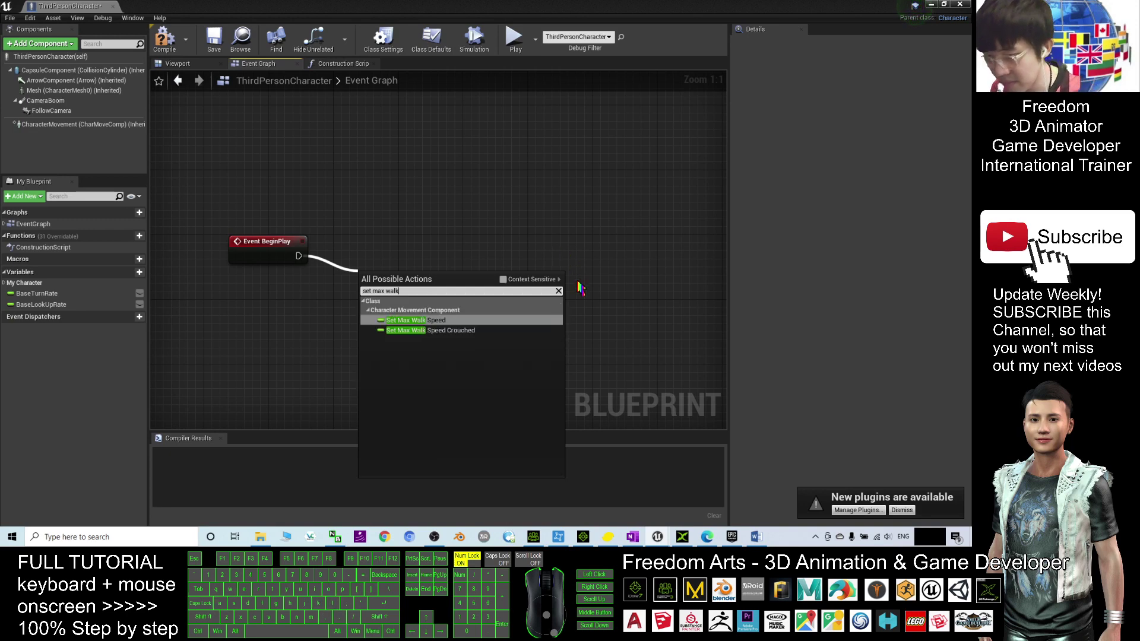
pyautogui.click(433, 323)
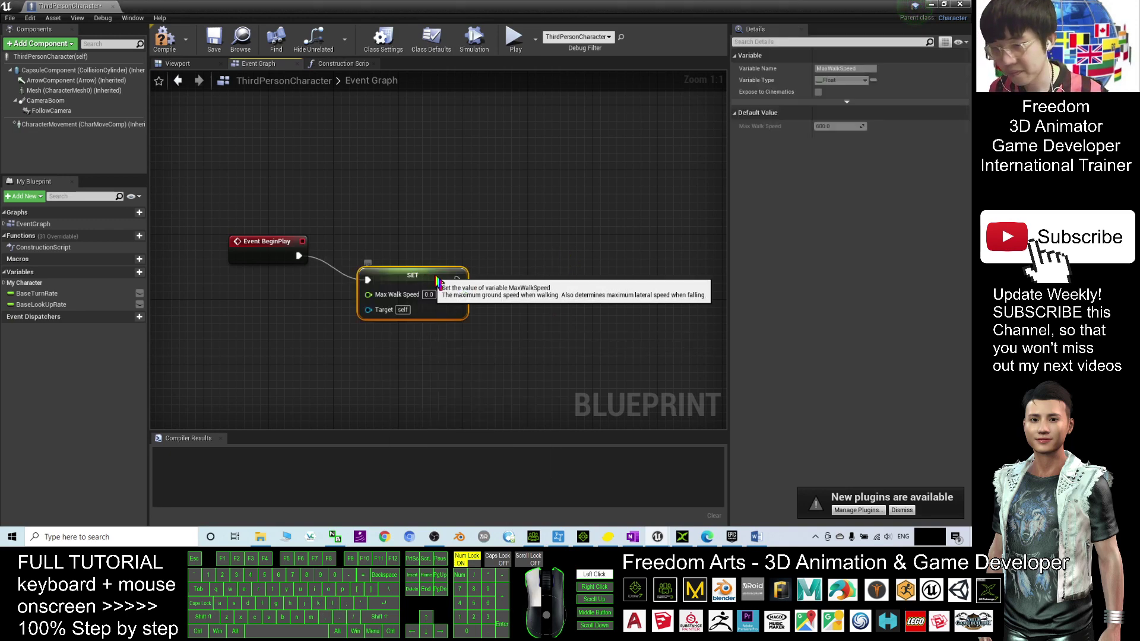
pyautogui.moveTo(442, 283); pyautogui.dragTo(490, 267)
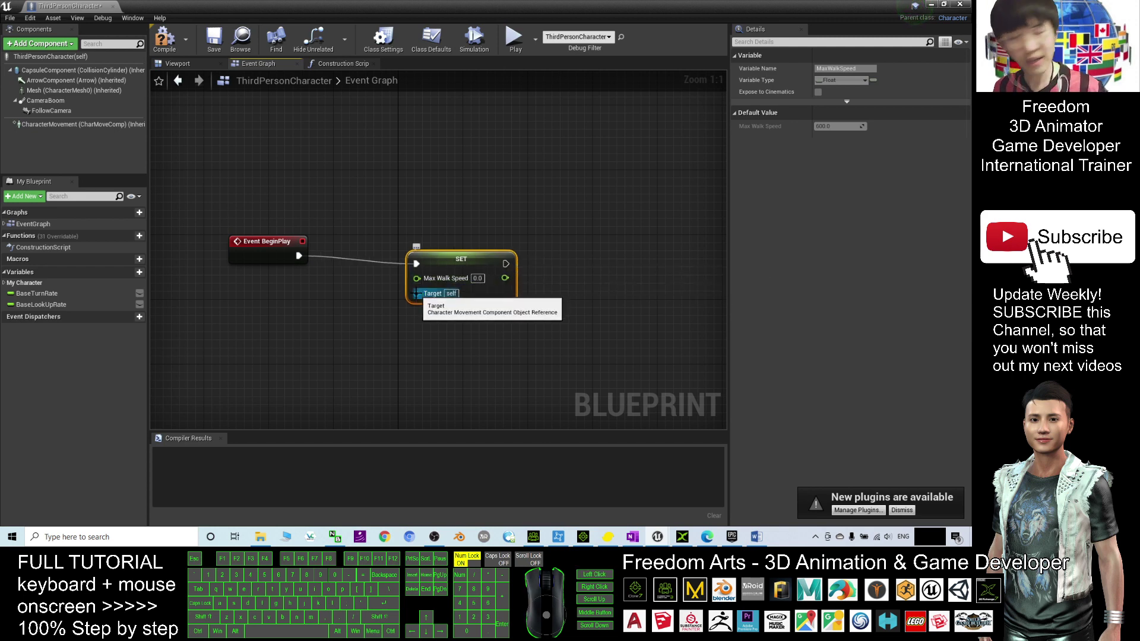
pyautogui.moveTo(417, 297); pyautogui.dragTo(320, 332)
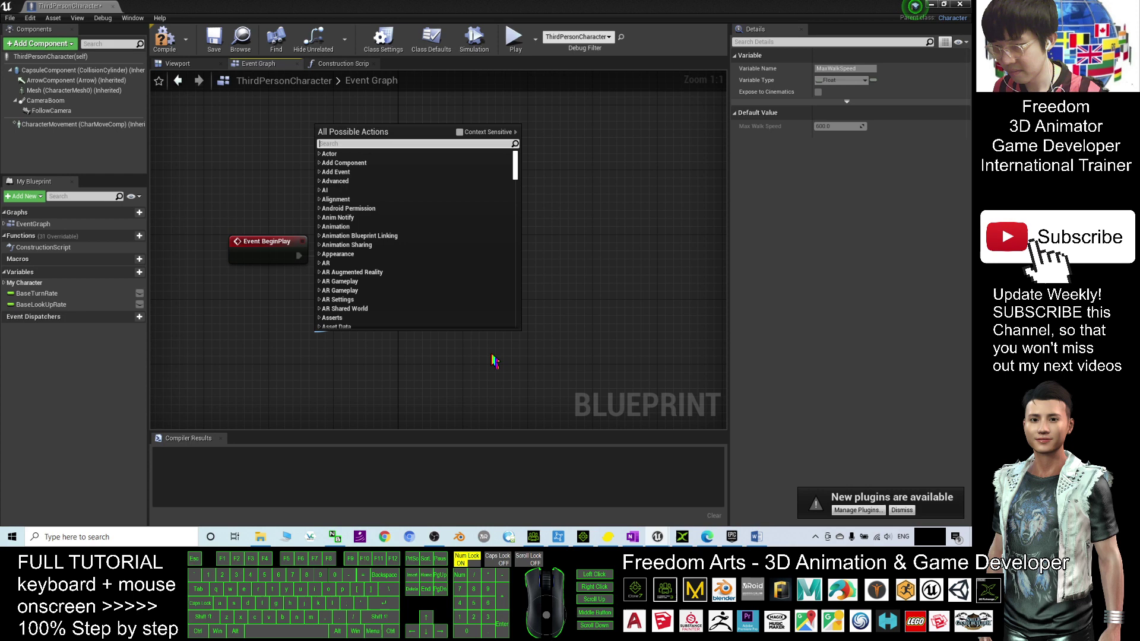
pyautogui.write('charactermovement')
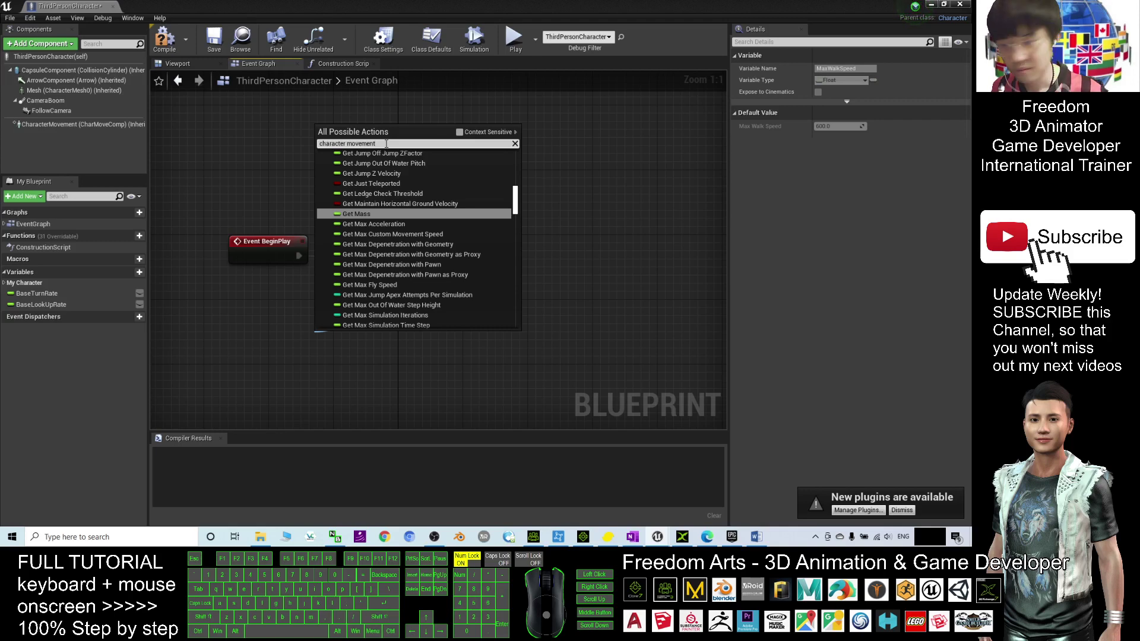
# - Search 'character' for the Target, add Get Player Character, then delete it
pyautogui.click(388, 143)
pyautogui.press('BackSpace')
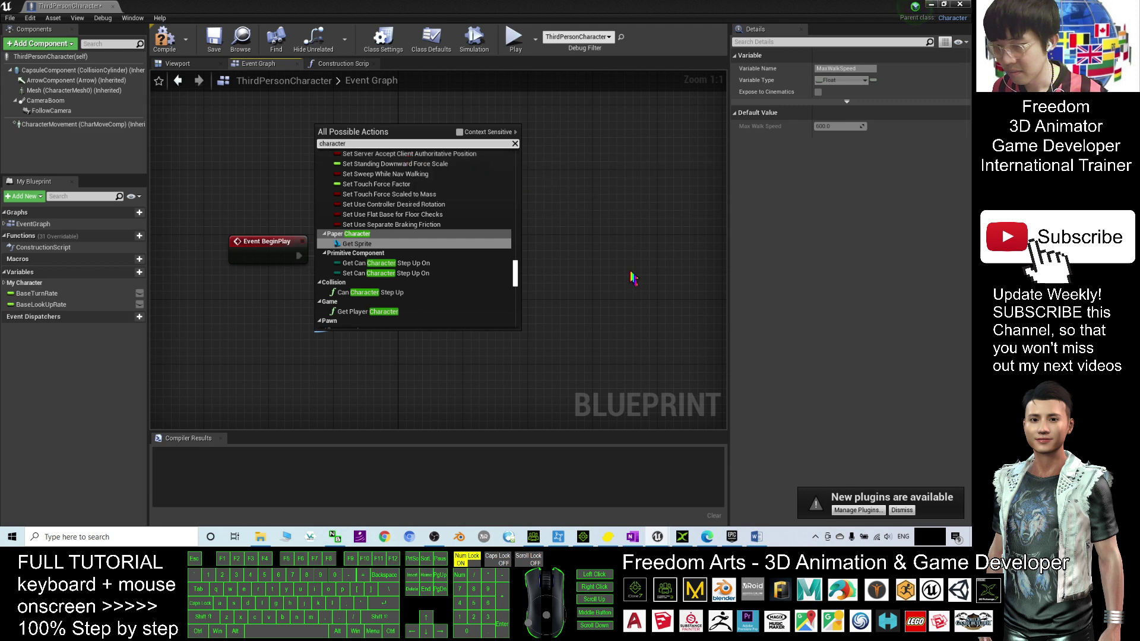
pyautogui.click(369, 145)
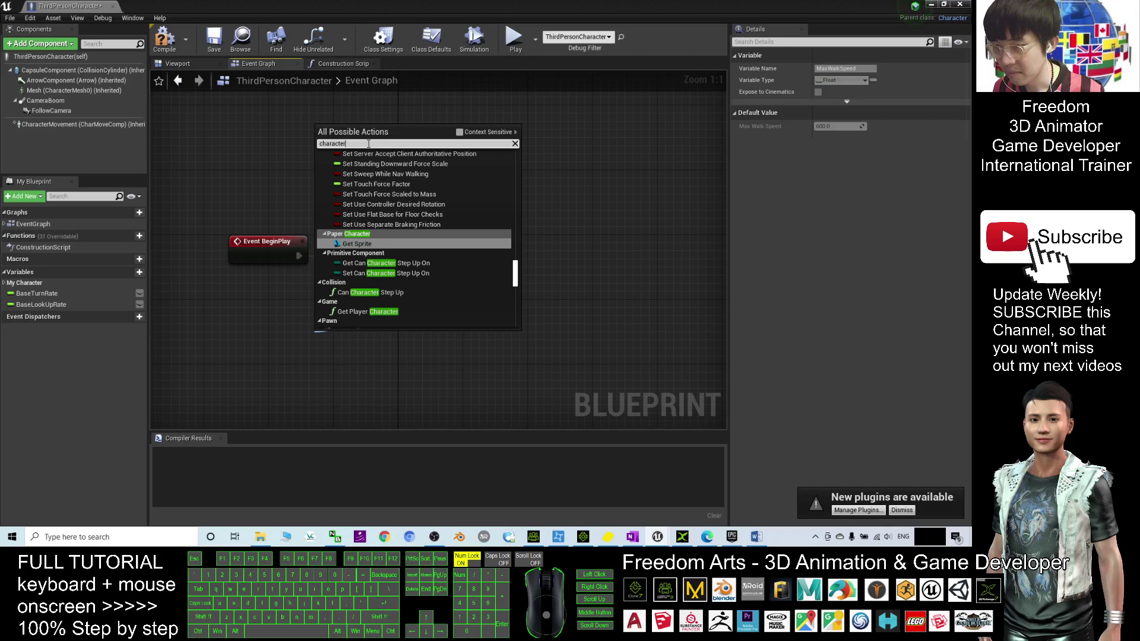
pyautogui.click(367, 313)
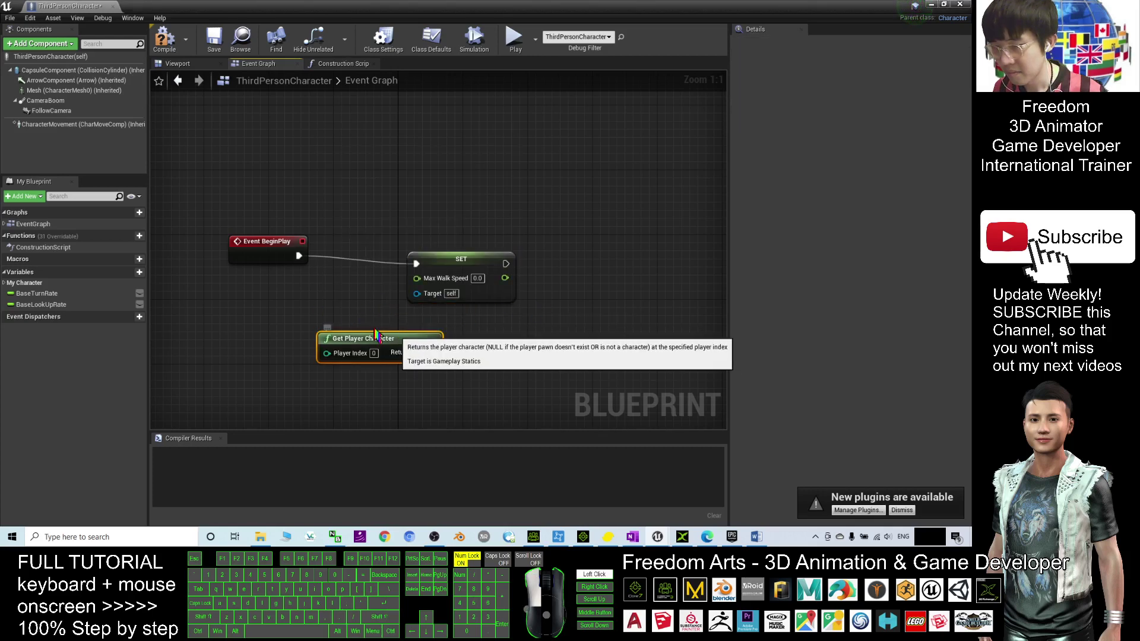
pyautogui.press('Delete')
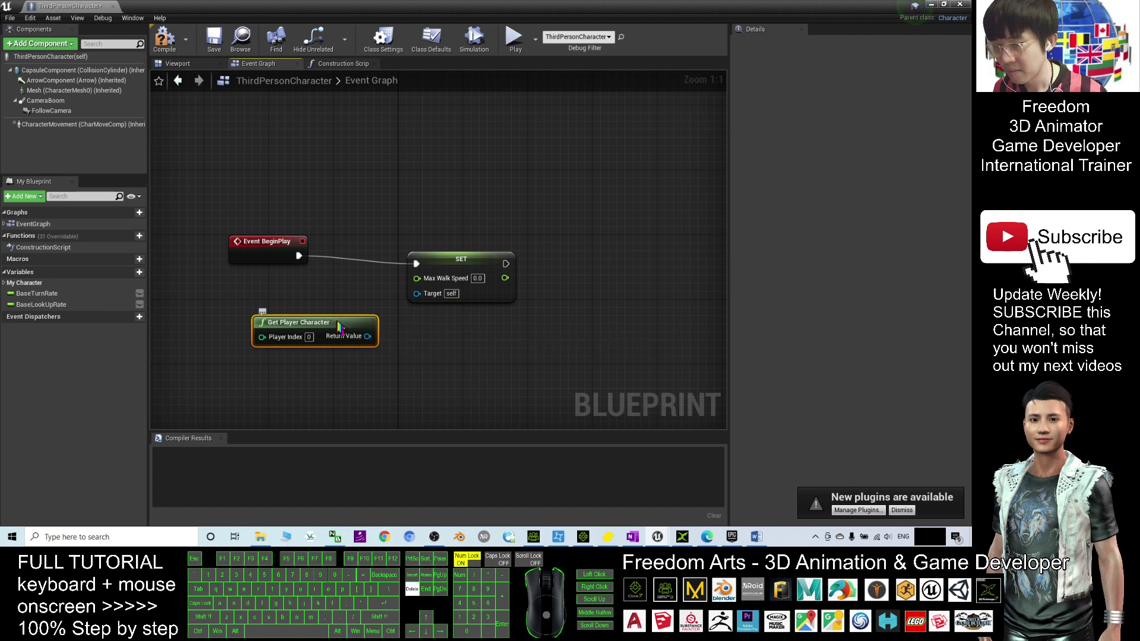
# - Move the SET node left and enter 100 as its Max Walk Speed
pyautogui.moveTo(469, 265); pyautogui.dragTo(442, 264)
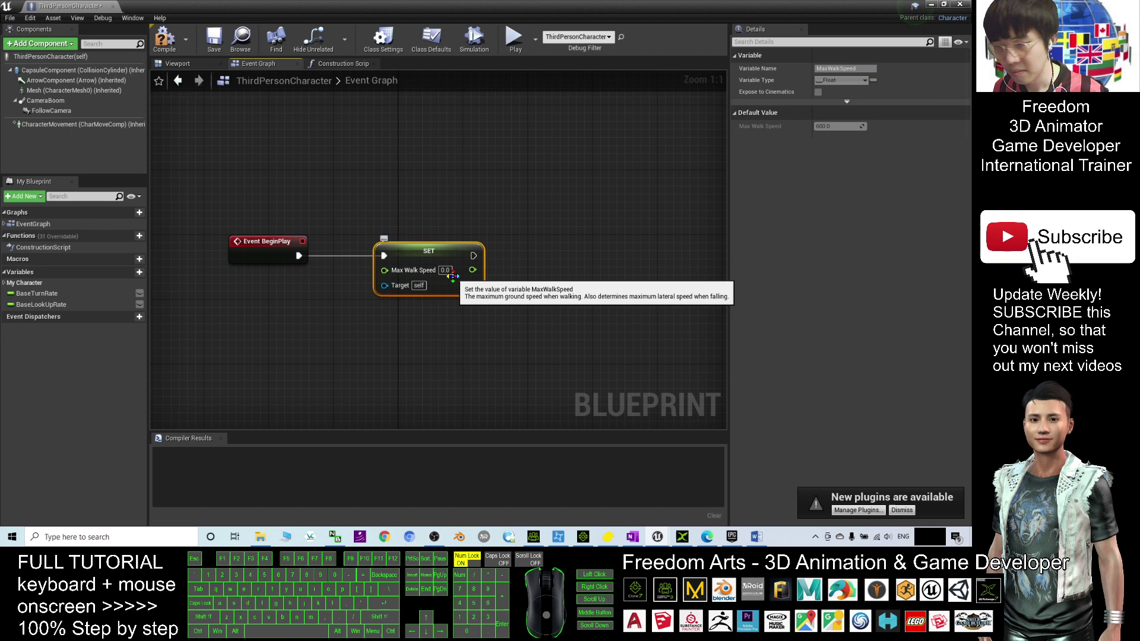
pyautogui.click(445, 270)
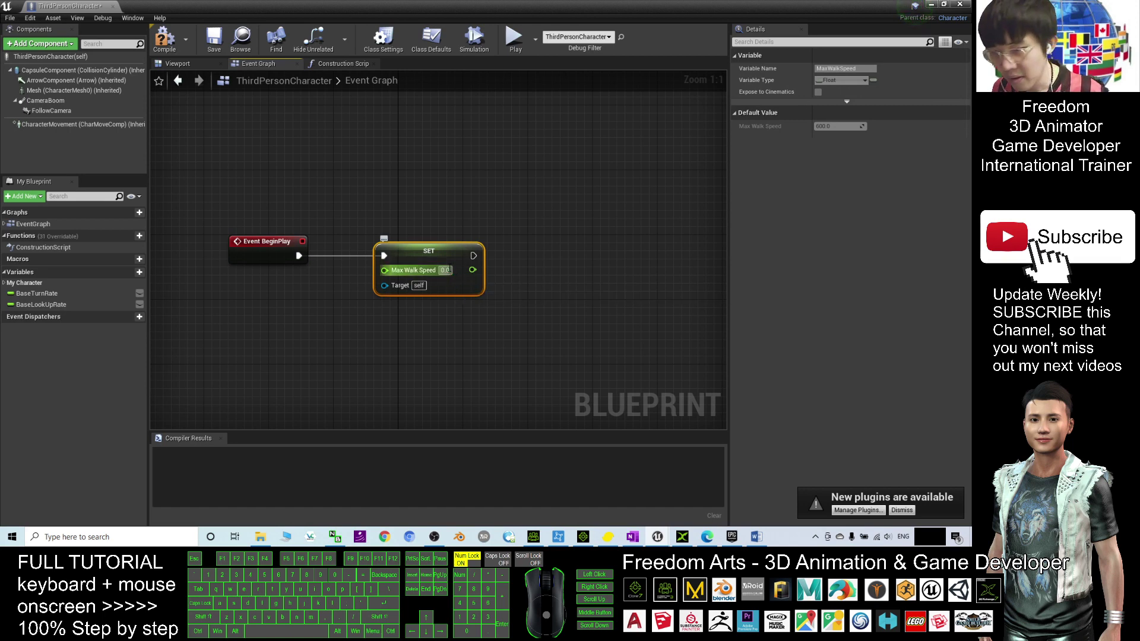
pyautogui.write('100')
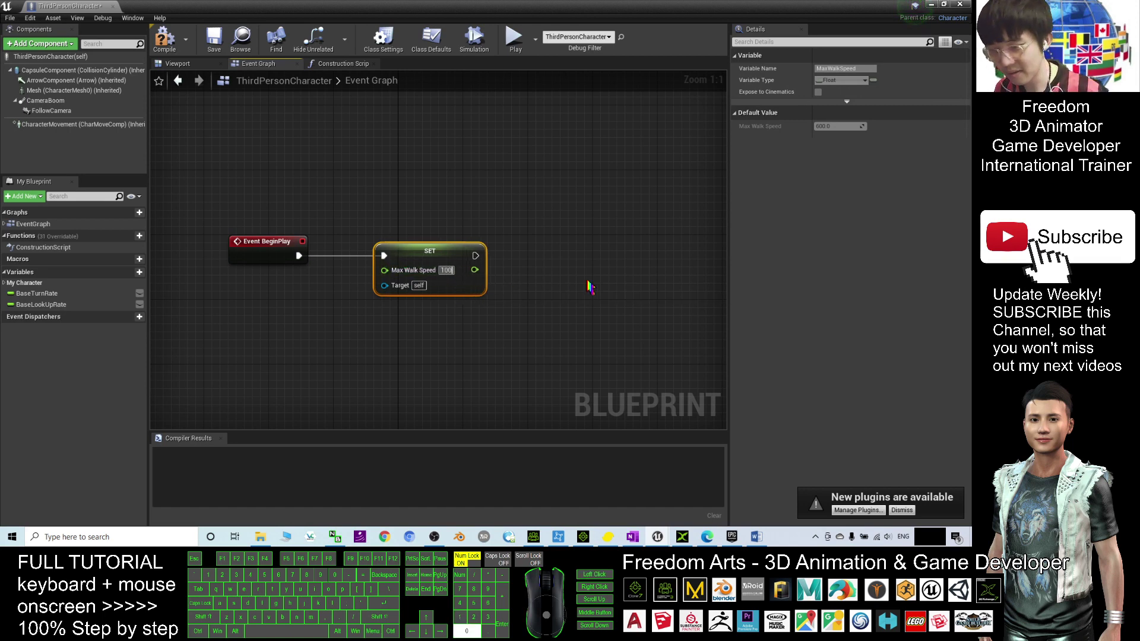
# - Compile the blueprint, which reports that the SET node's Target needs a connection
pyautogui.doubleClick(581, 7)
pyautogui.moveTo(776, 50); pyautogui.dragTo(730, 123)
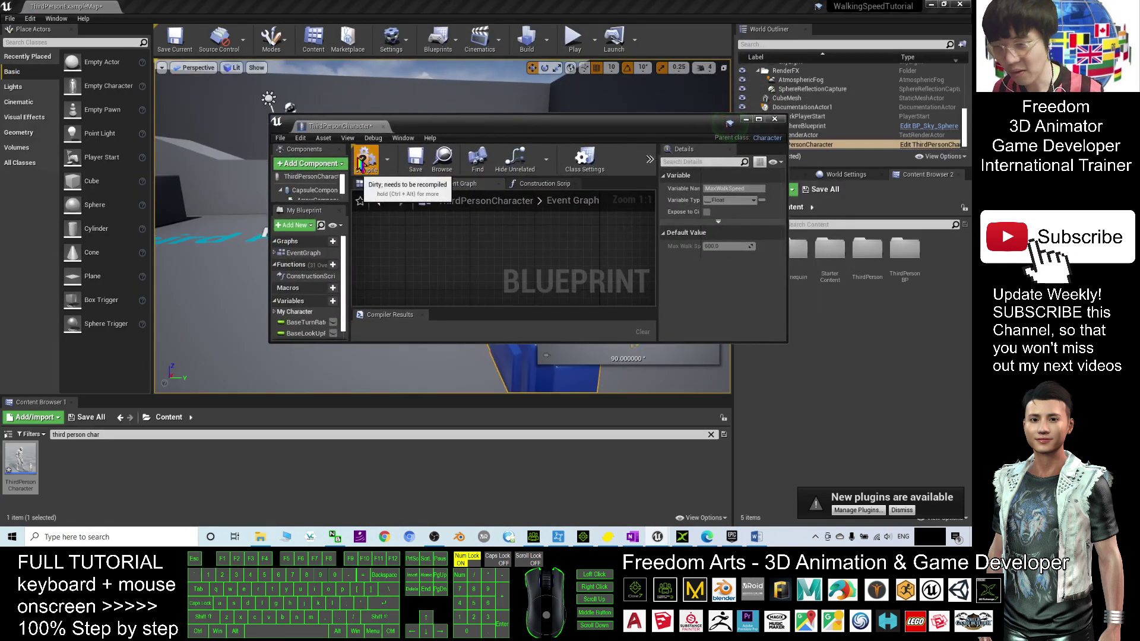
pyautogui.click(366, 162)
pyautogui.moveTo(534, 125); pyautogui.dragTo(534, 5)
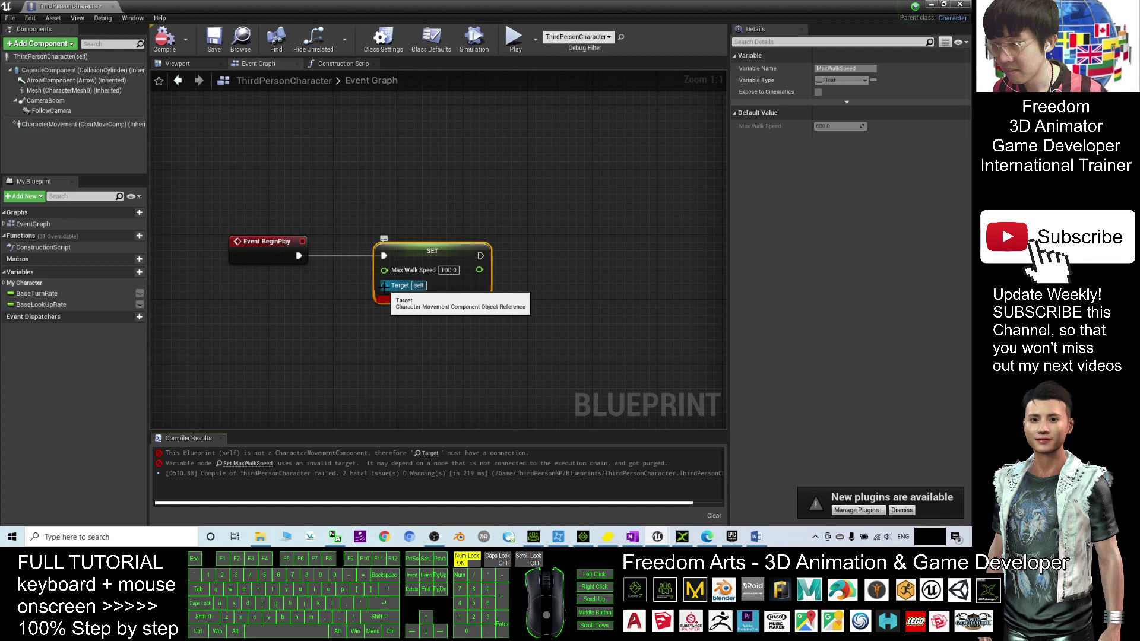
# - Wire a Character Movement reference into the SET node's Target and recompile successfully
pyautogui.moveTo(383, 286); pyautogui.dragTo(331, 315)
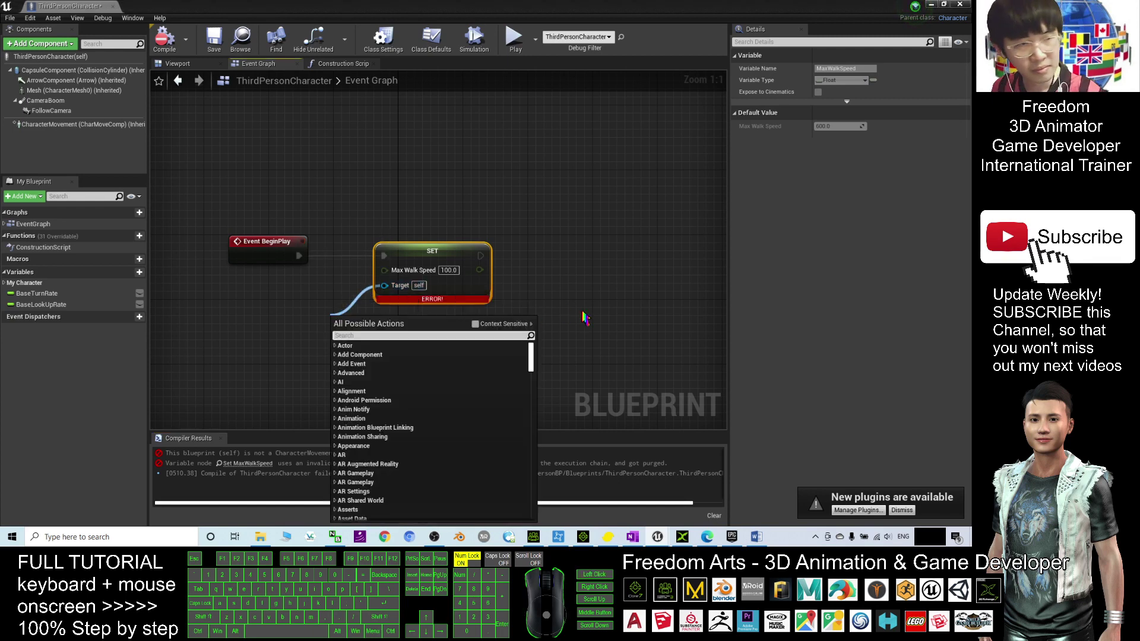
pyautogui.write('charac')
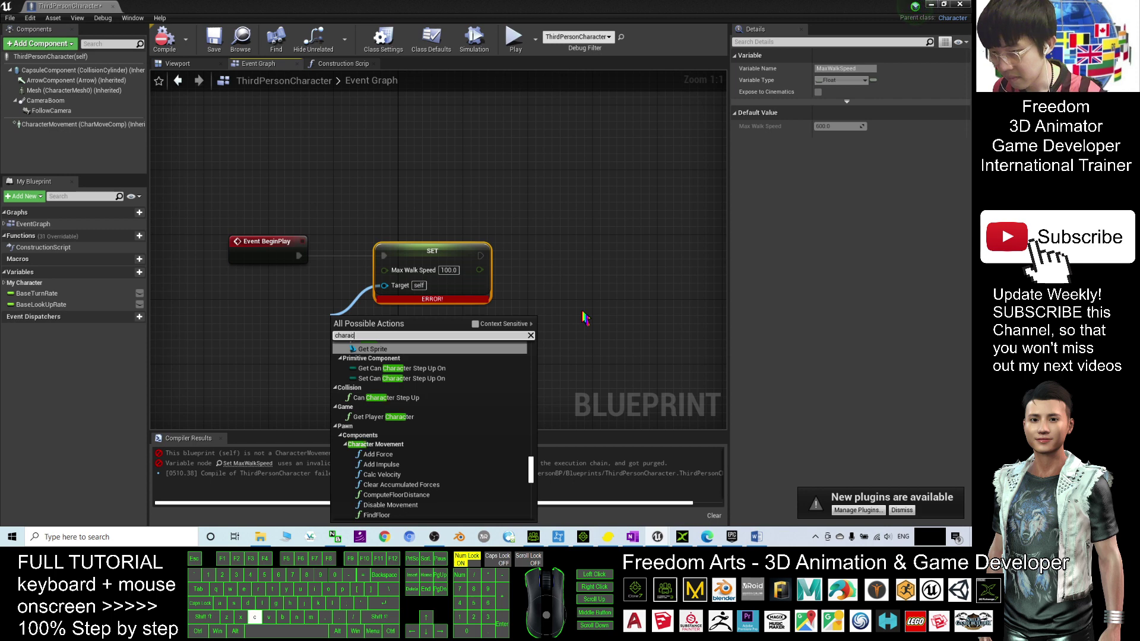
pyautogui.write('ter')
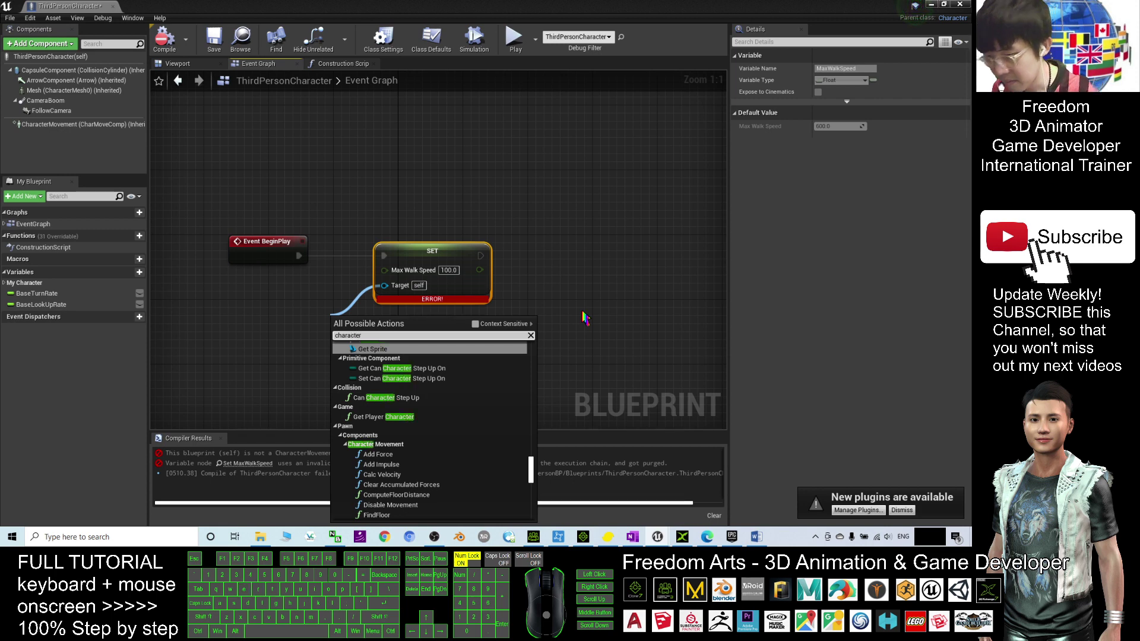
pyautogui.click(389, 446)
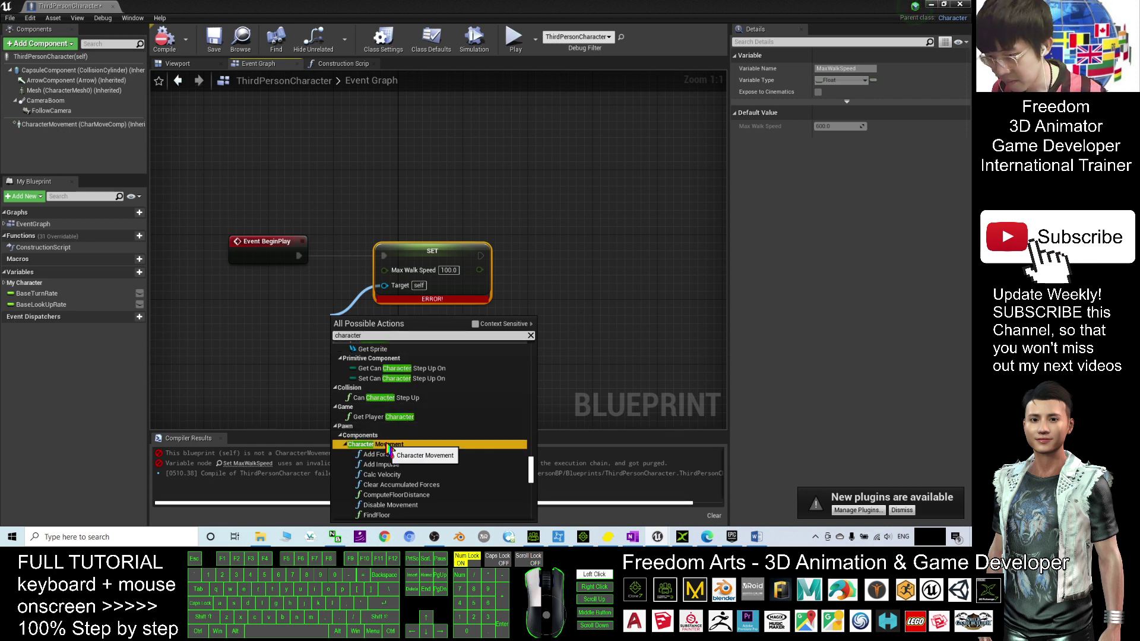
pyautogui.doubleClick(390, 445)
pyautogui.scroll(-2, 486, 452)
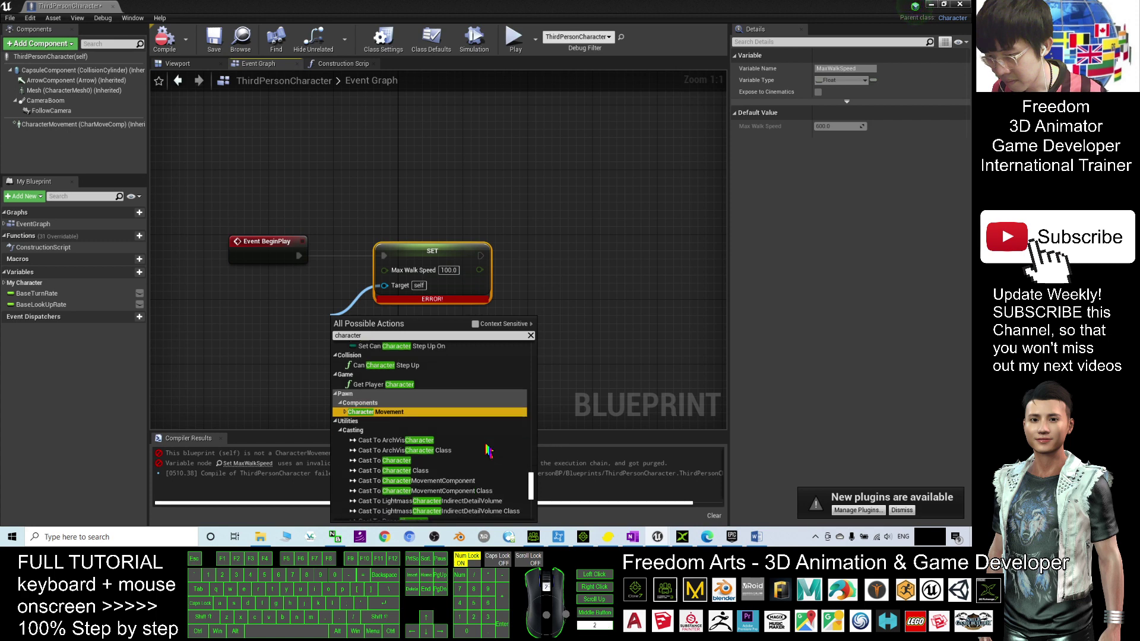
pyautogui.scroll(-2, 486, 451)
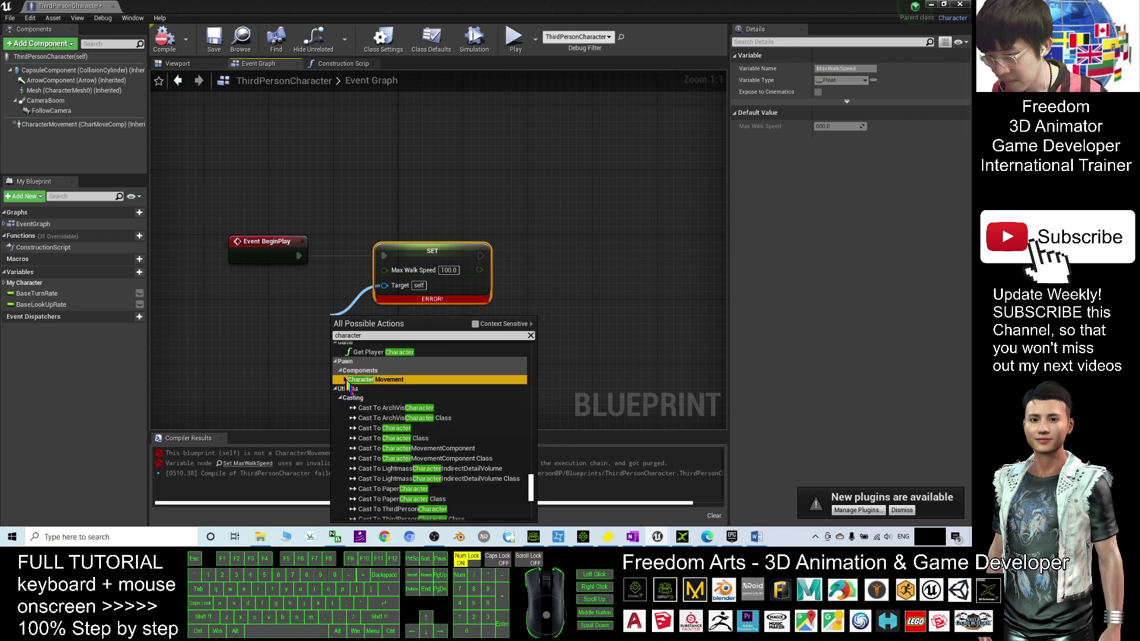
pyautogui.click(346, 382)
pyautogui.scroll(-2, 503, 403)
pyautogui.scroll(-2, 503, 404)
pyautogui.scroll(-2, 503, 403)
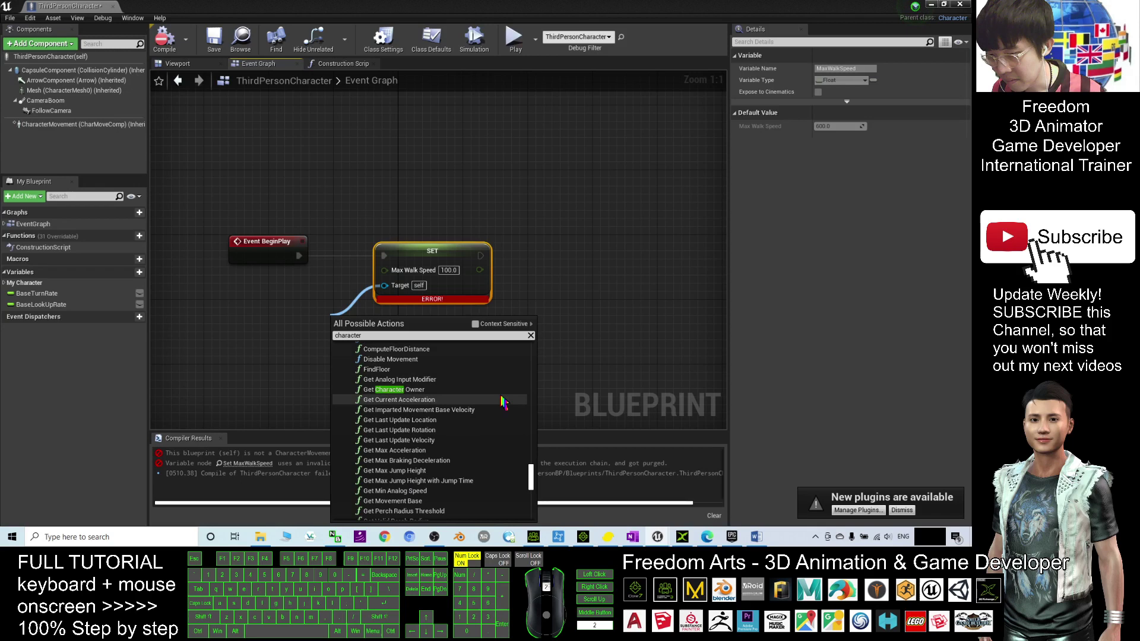
pyautogui.scroll(-2, 504, 403)
pyautogui.scroll(-2, 503, 403)
pyautogui.scroll(-2, 504, 403)
pyautogui.scroll(-2, 503, 403)
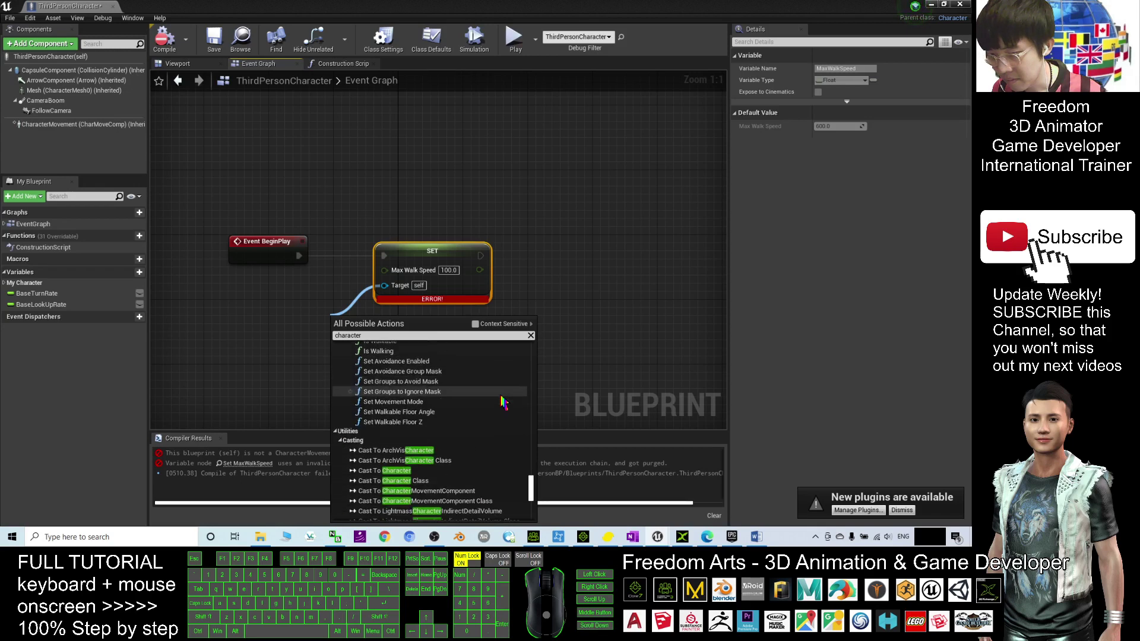
pyautogui.scroll(-2, 503, 403)
pyautogui.scroll(-2, 504, 403)
pyautogui.scroll(-2, 504, 403)
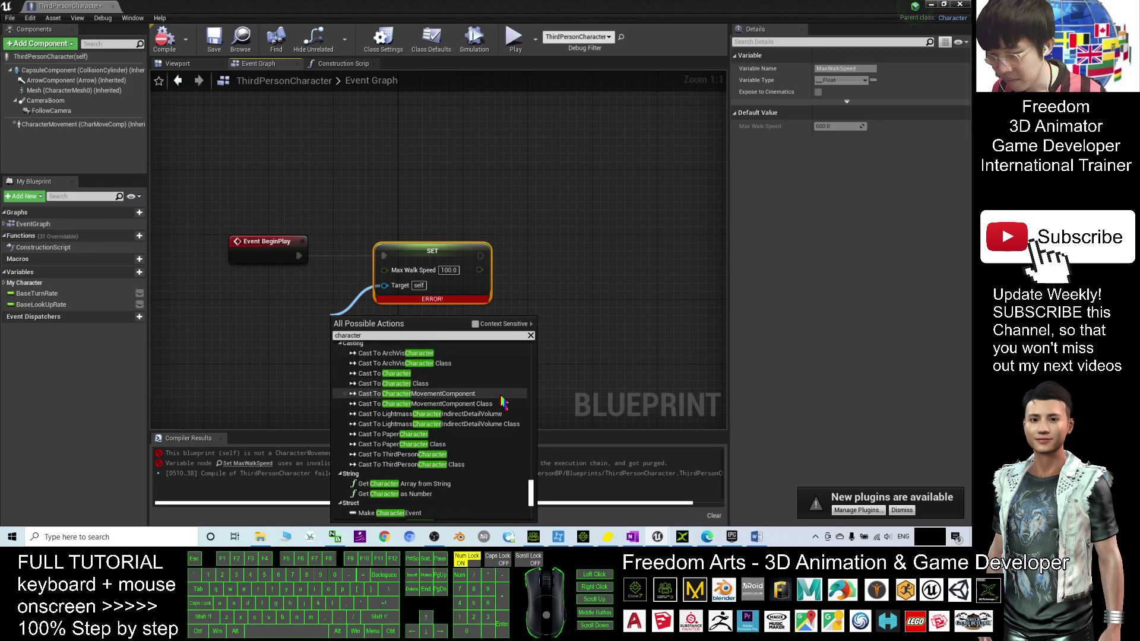
pyautogui.scroll(-2, 504, 403)
pyautogui.scroll(-2, 504, 403)
pyautogui.scroll(-2, 503, 403)
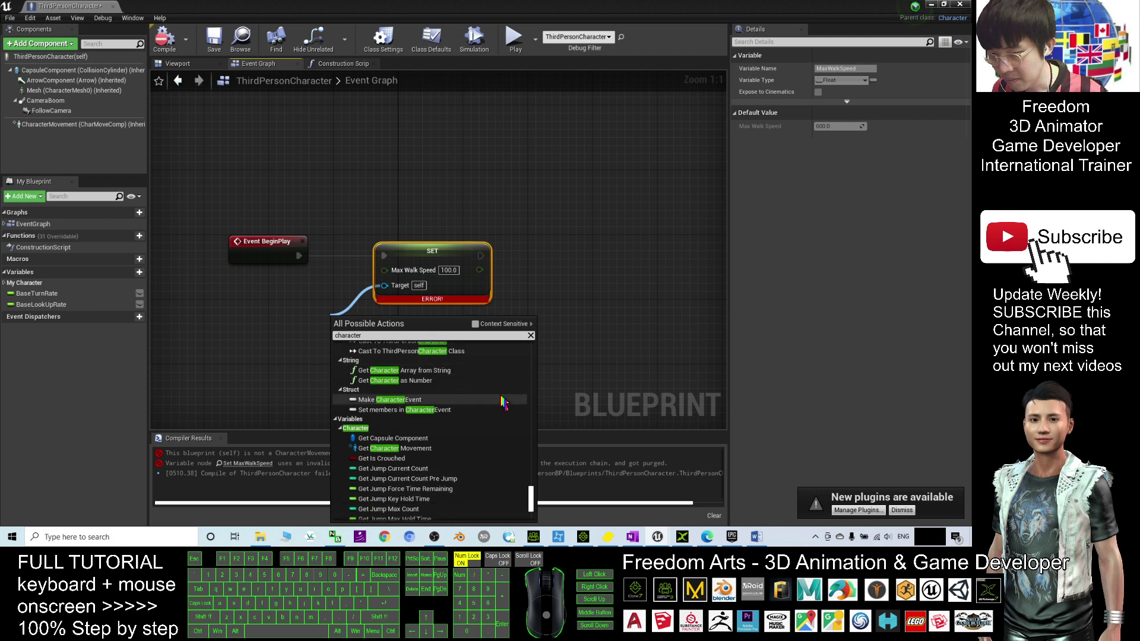
pyautogui.click(415, 449)
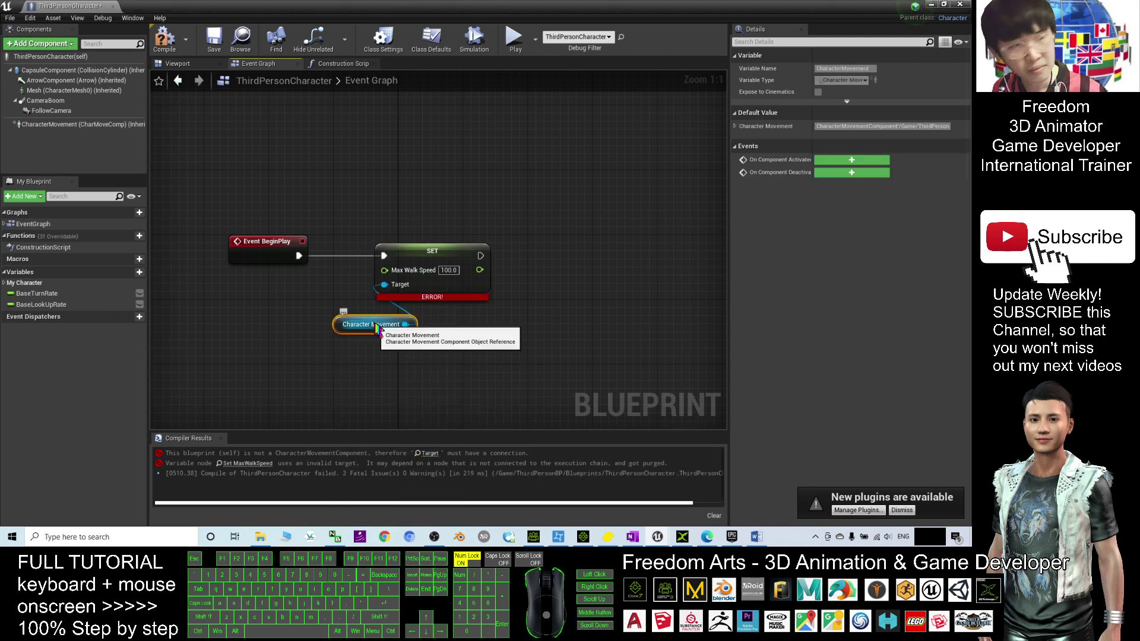
pyautogui.moveTo(370, 321); pyautogui.dragTo(281, 329)
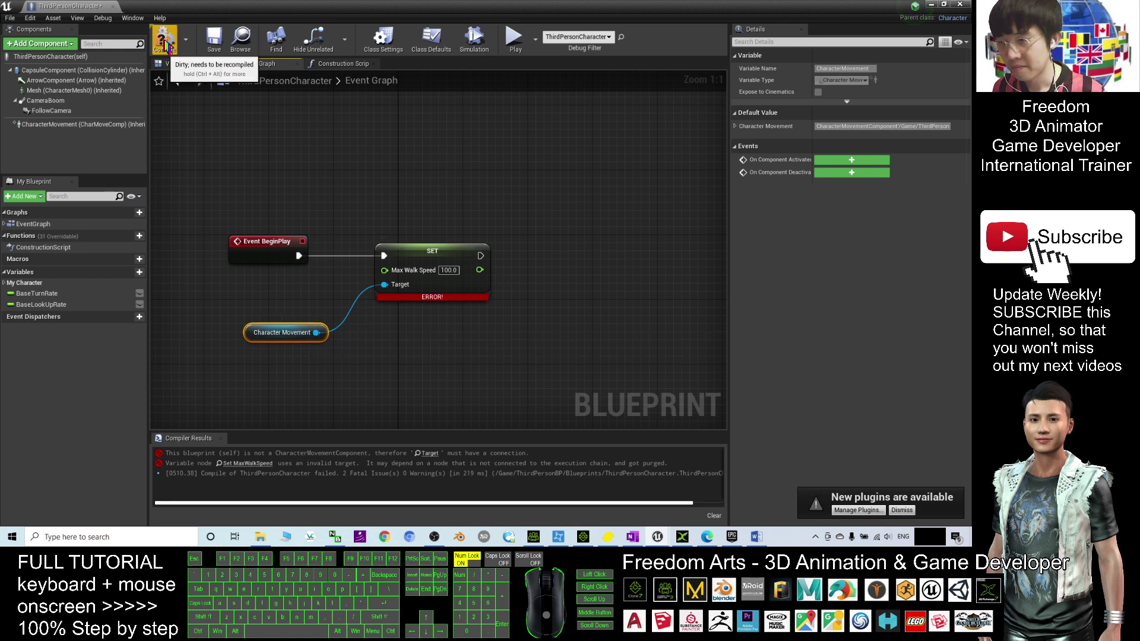
pyautogui.click(164, 39)
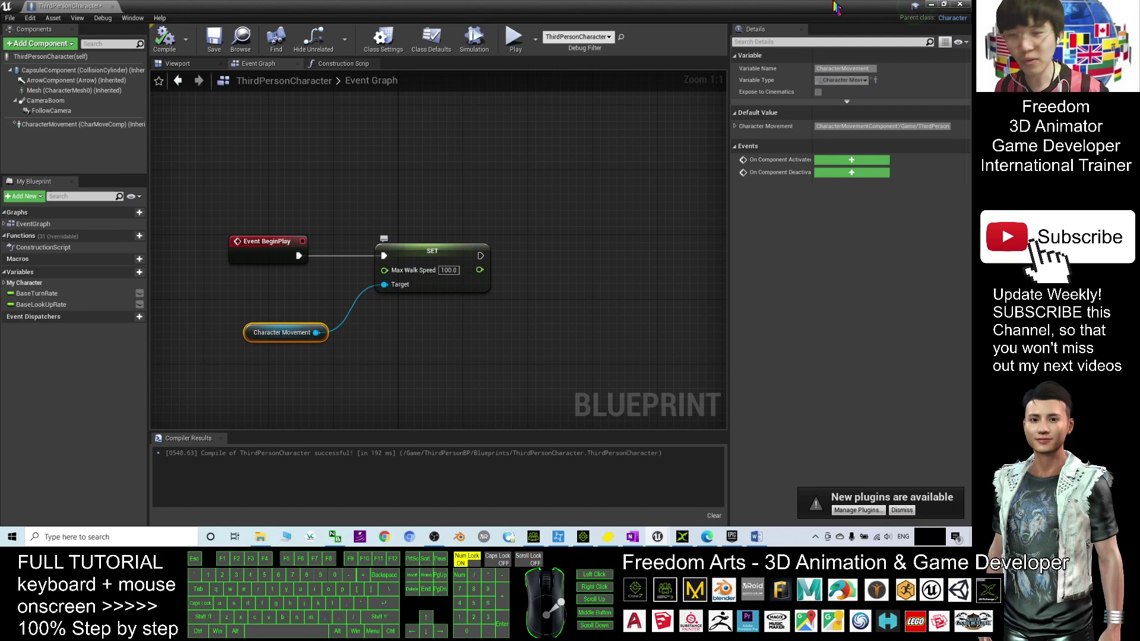
# - Minimize the blueprint editor and start Play In Editor with the game view focused
pyautogui.click(933, 9)
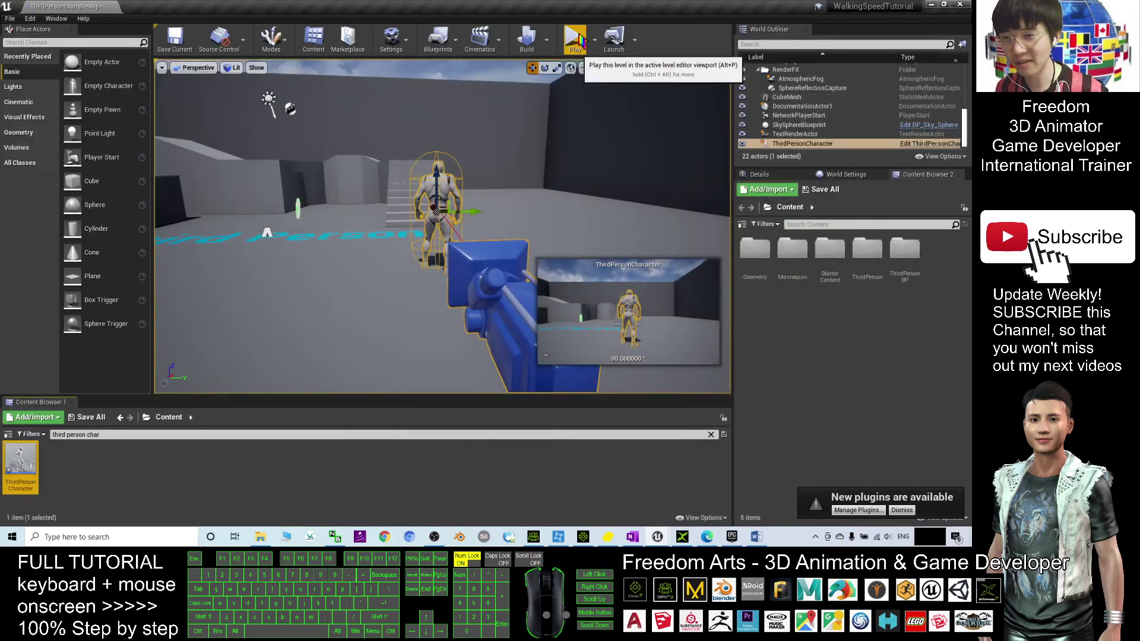
pyautogui.click(574, 37)
pyautogui.click(489, 282)
# - Walk the character around with W and A, then stop play and return to the editor
pyautogui.press('w')
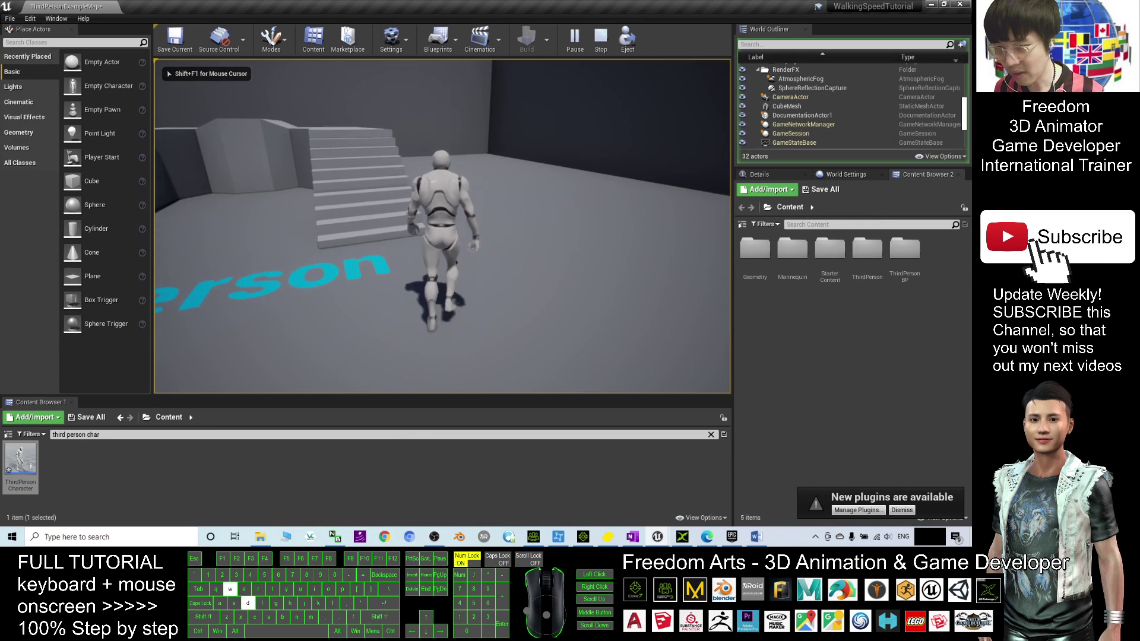
pyautogui.press('a')
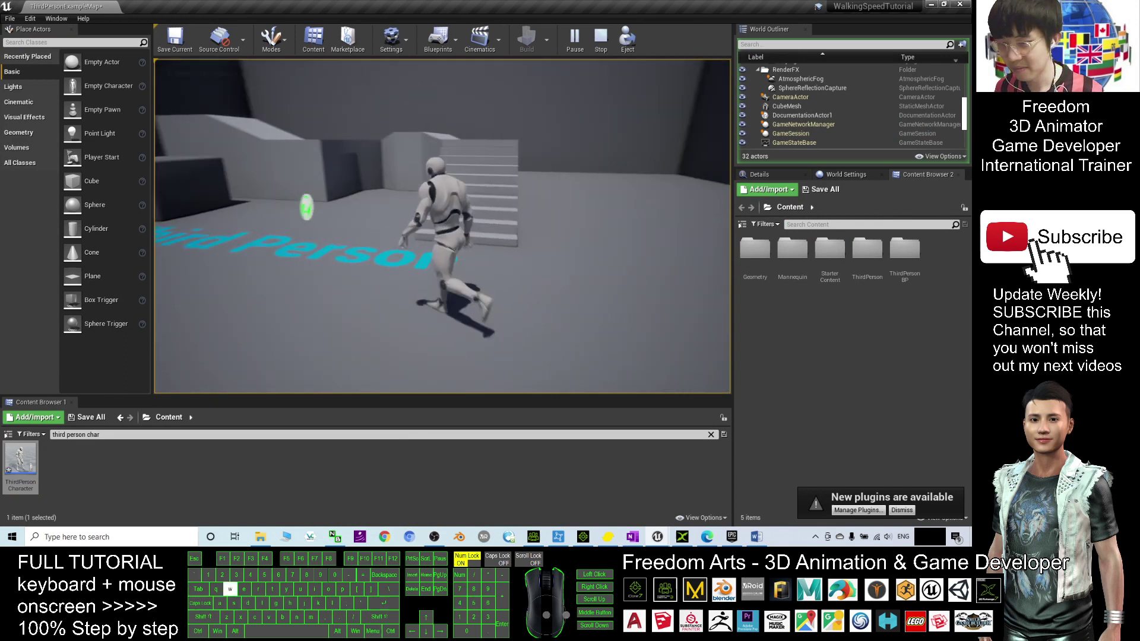
pyautogui.press('w')
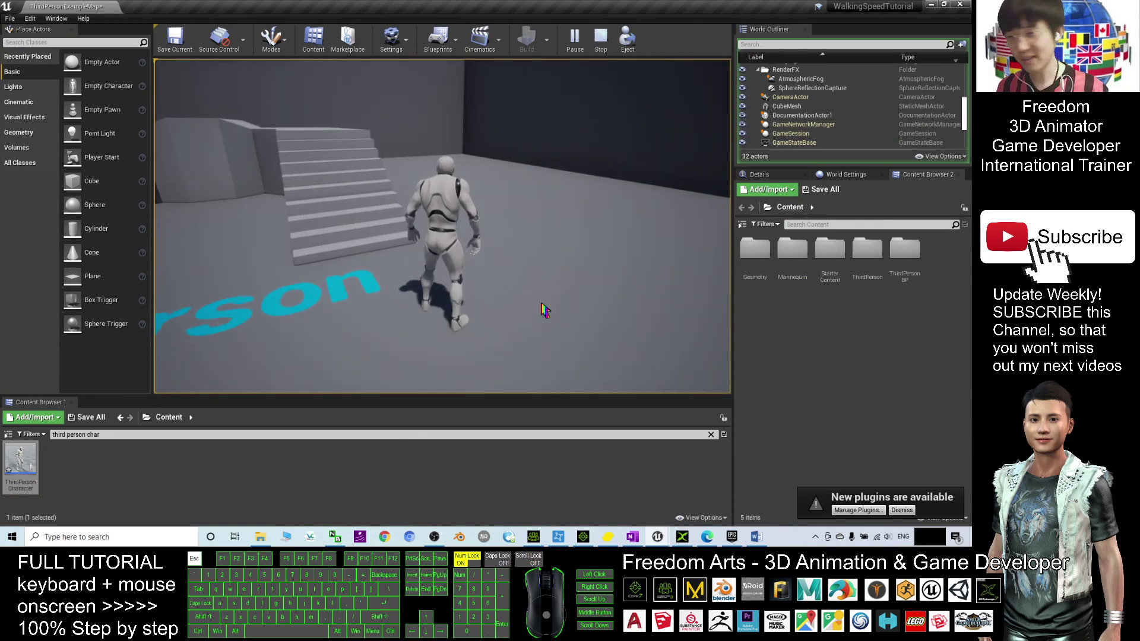
pyautogui.press('Escape')
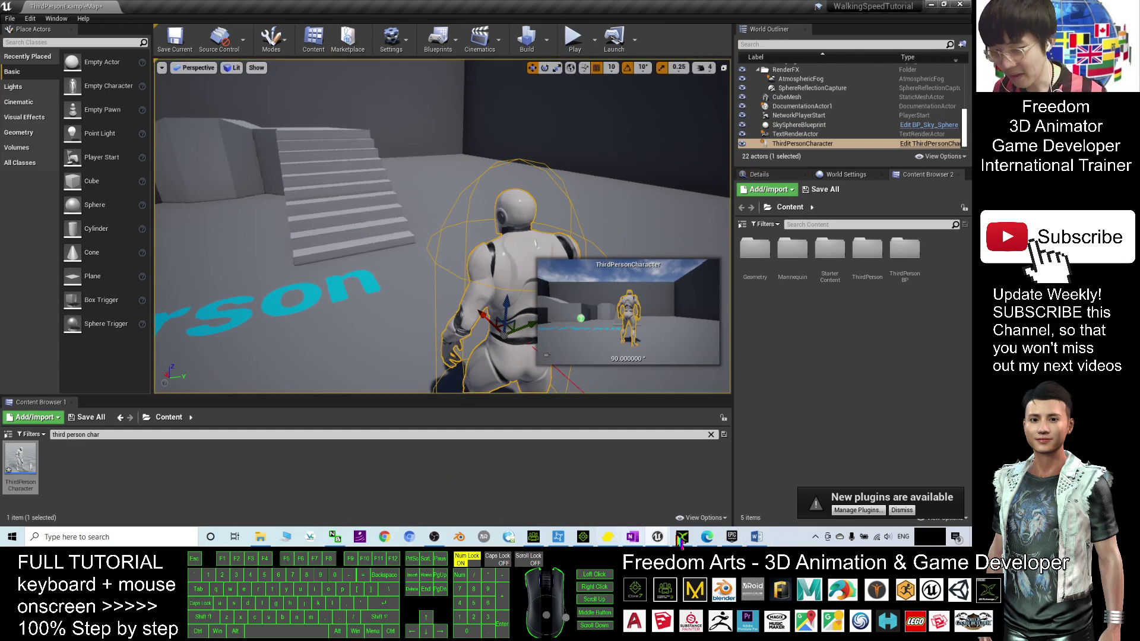
pyautogui.click(731, 537)
pyautogui.click(734, 540)
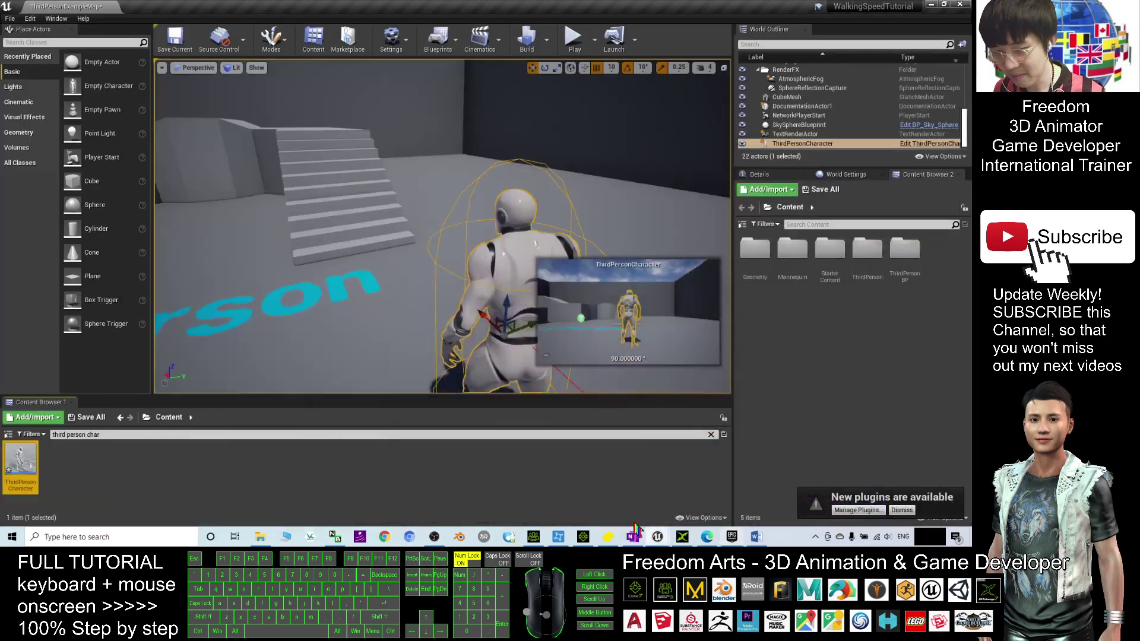
pyautogui.moveTo(681, 536)
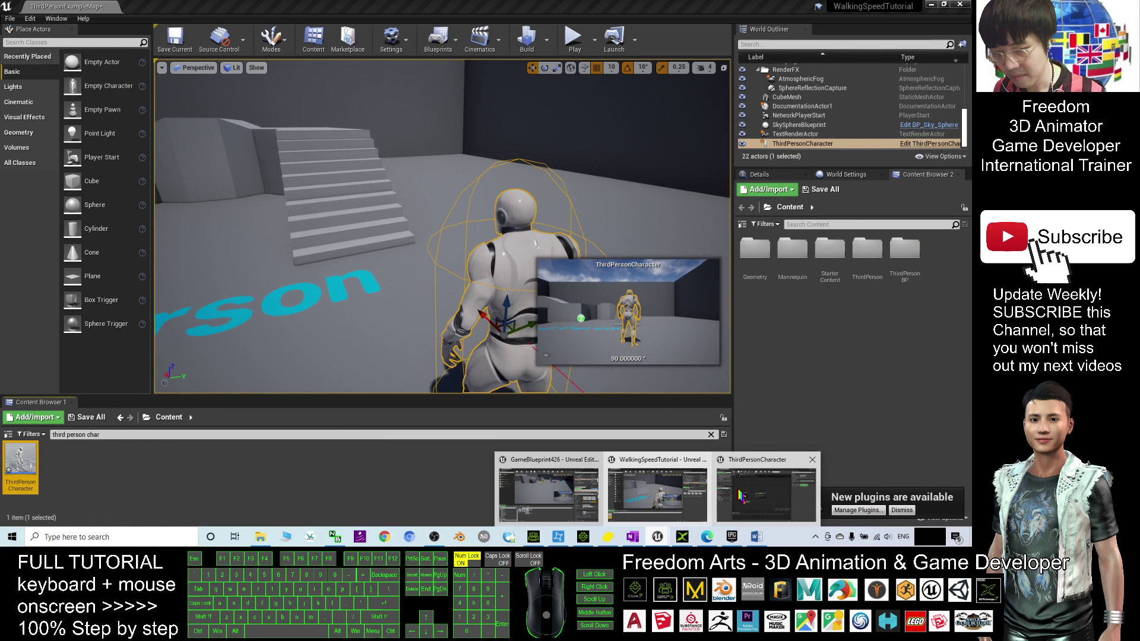
# - In the ThirdPersonCharacter blueprint, change the SET node's Max Walk Speed to 600
pyautogui.click(739, 495)
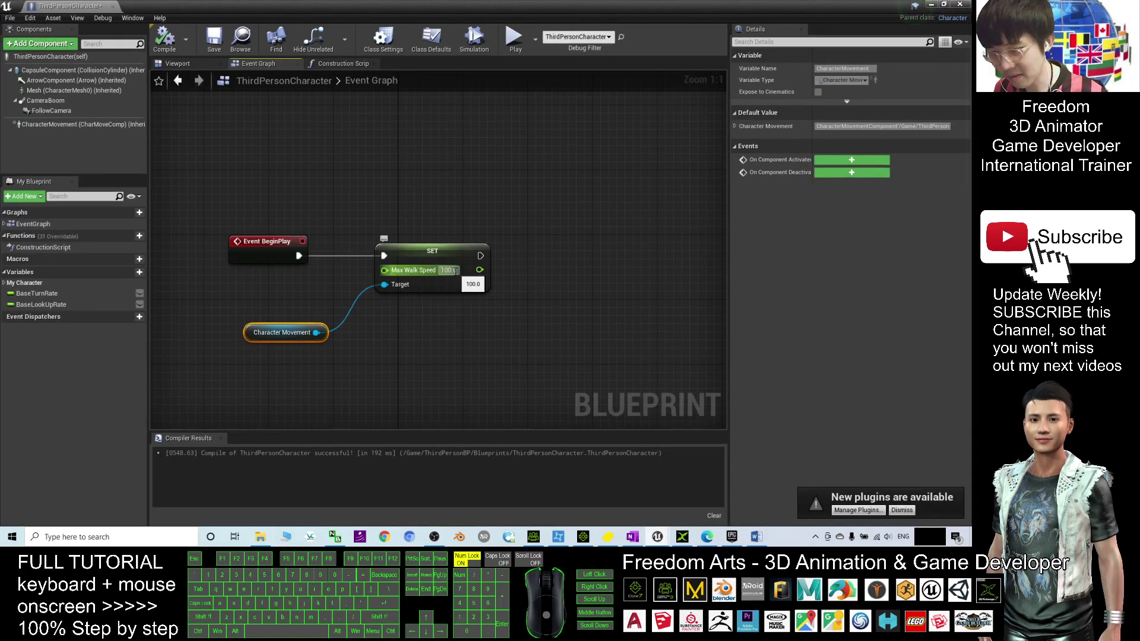
pyautogui.write('0')
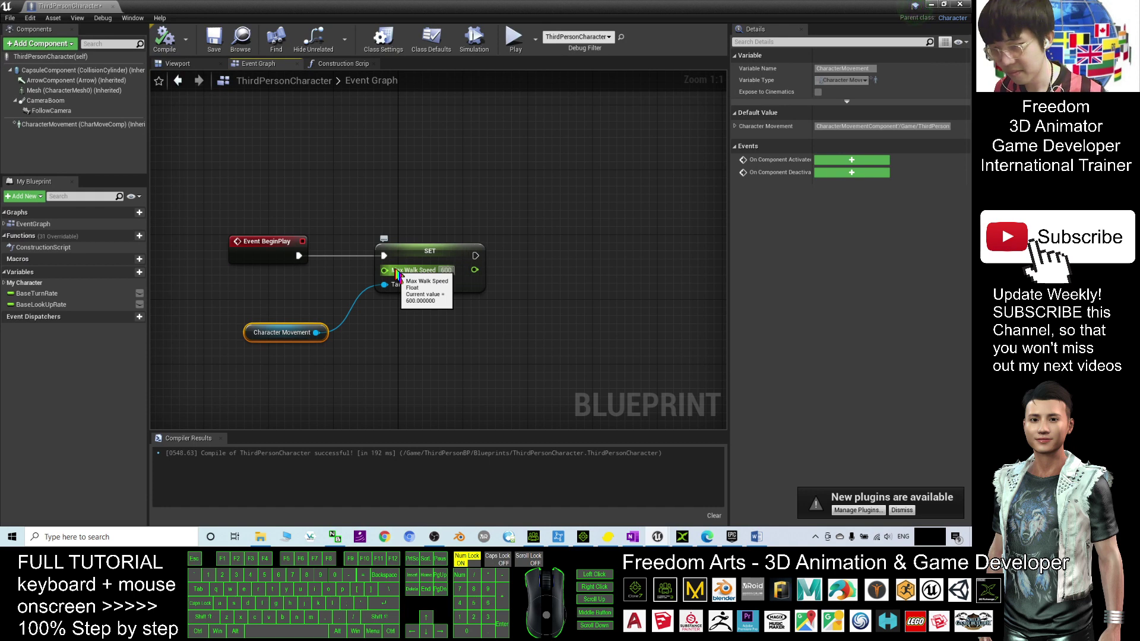
pyautogui.click(698, 257)
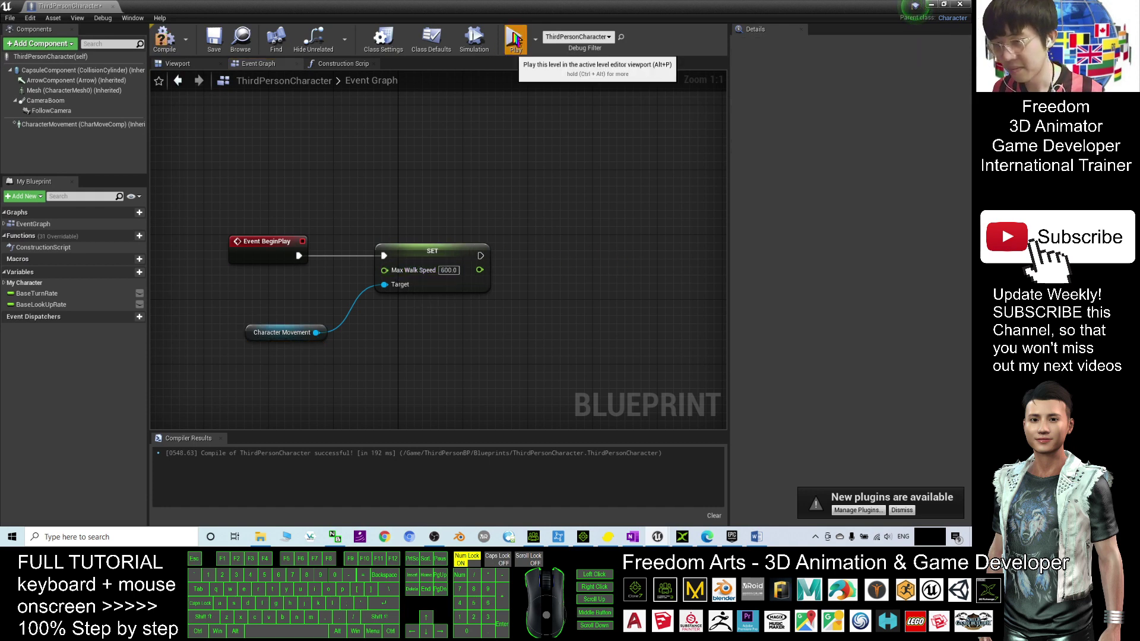
# - Play-test the 600 walk speed by running with W, A and D, then end the session
pyautogui.click(516, 40)
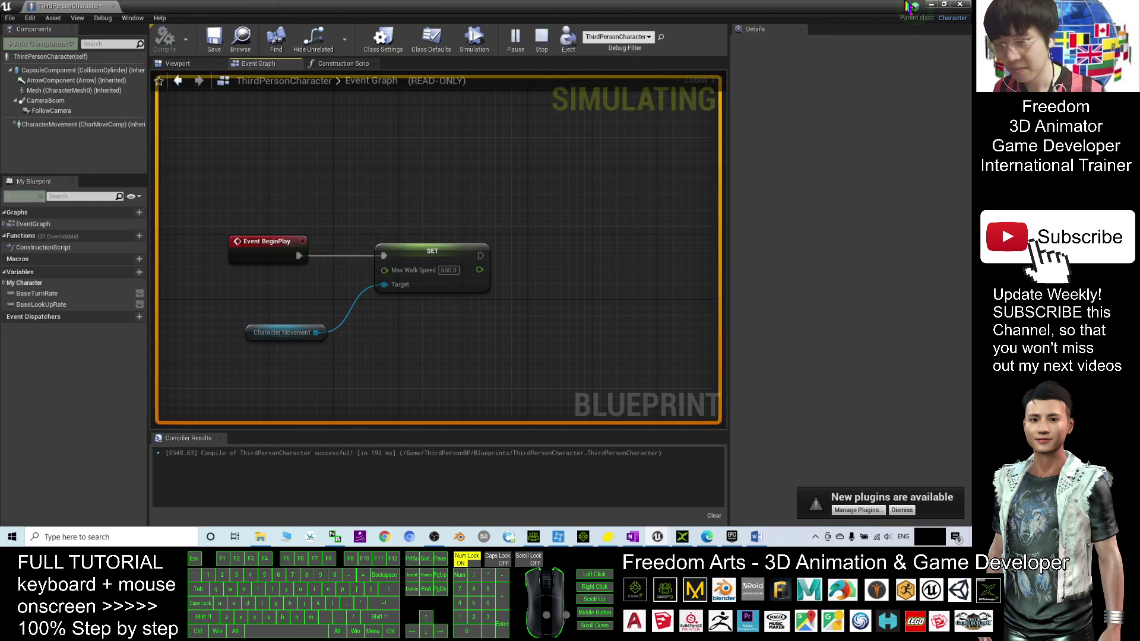
pyautogui.click(930, 4)
pyautogui.press('w')
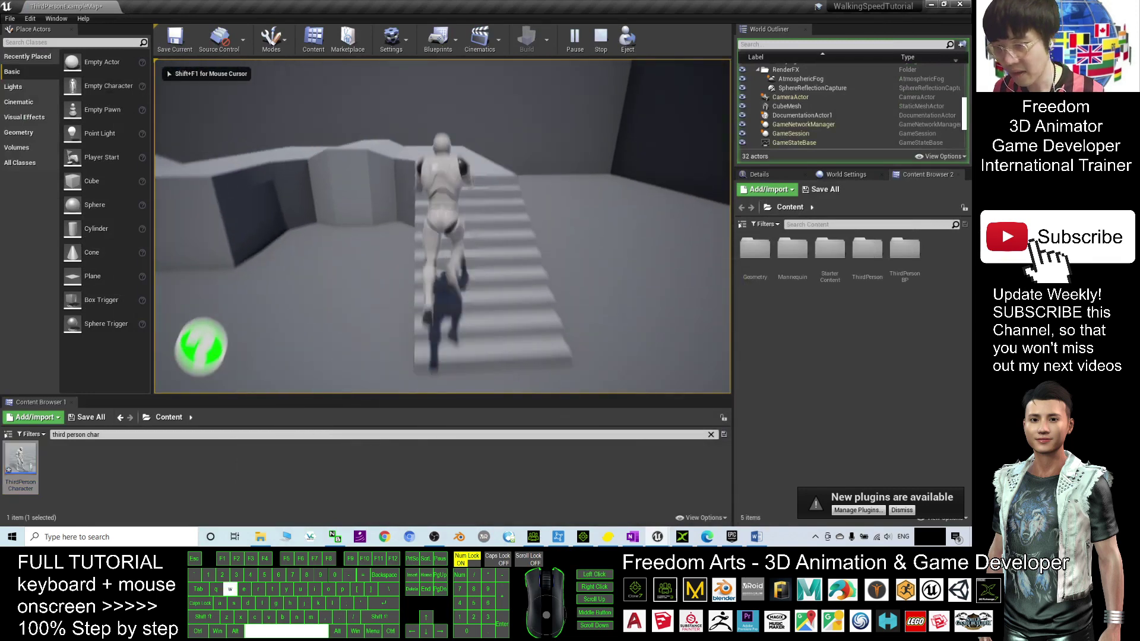
pyautogui.press('a')
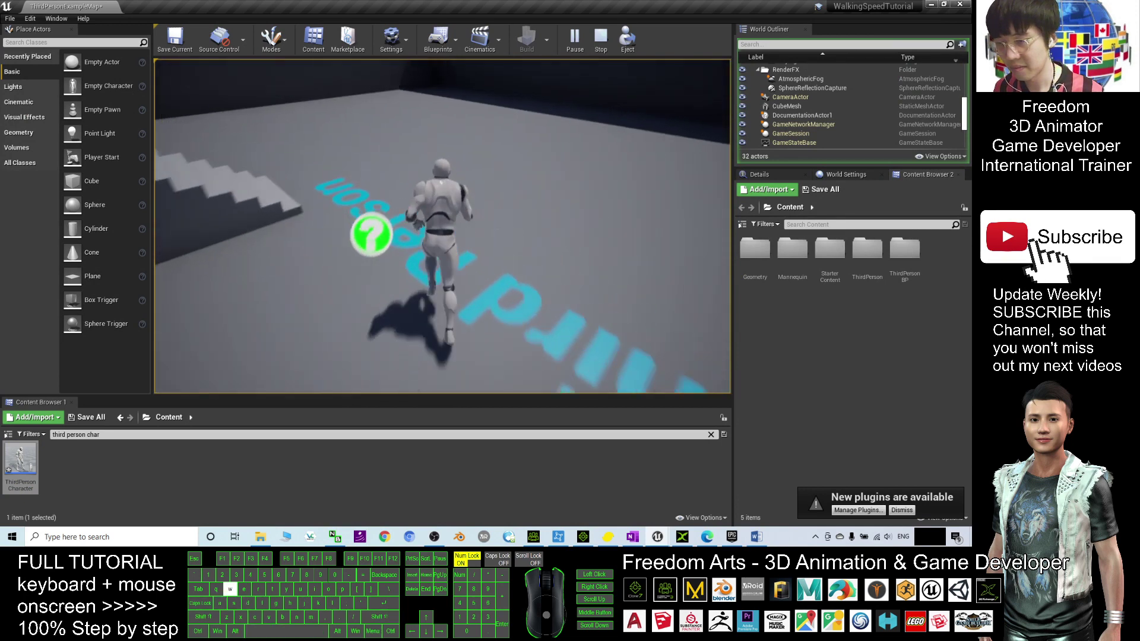
pyautogui.press('d')
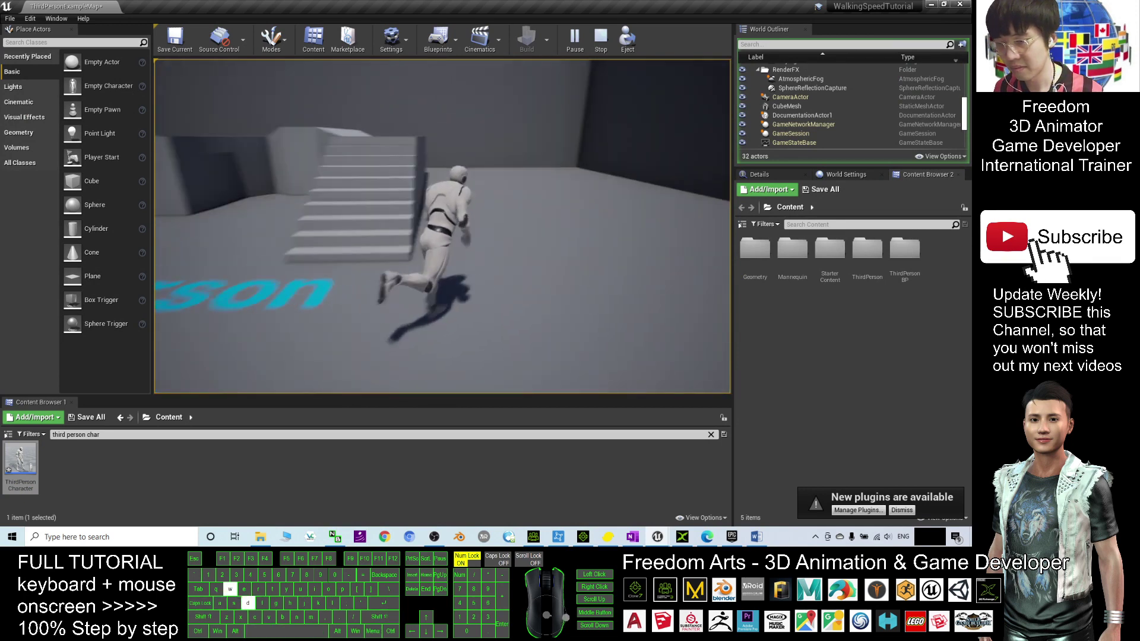
pyautogui.press('Escape')
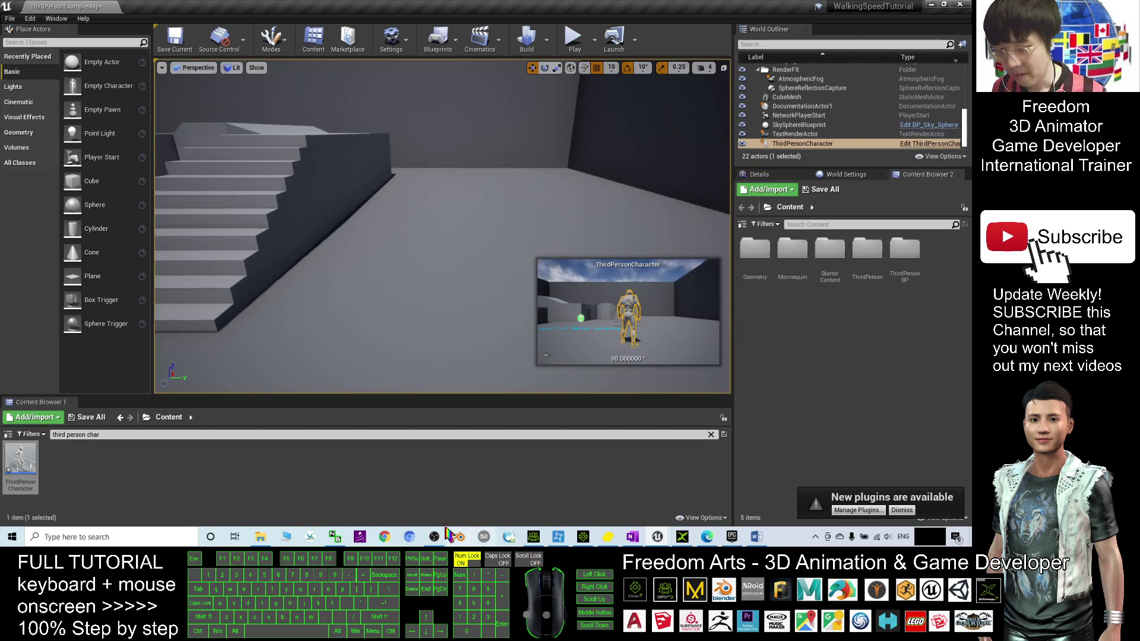
pyautogui.moveTo(658, 537)
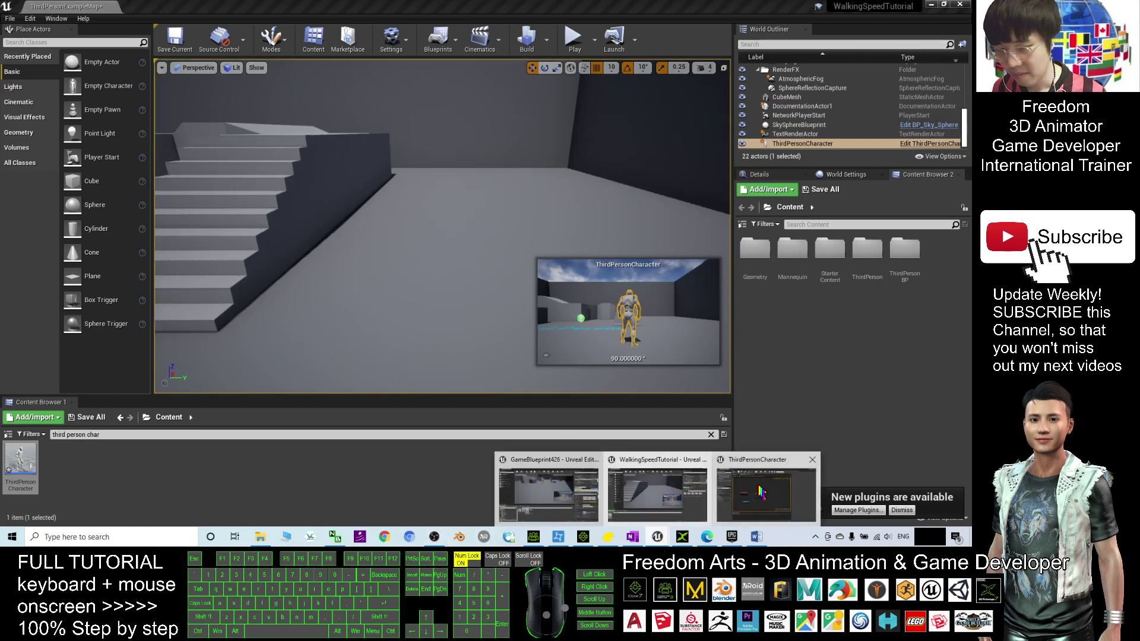
# - Enter 20000 as the SET node's Max Walk Speed, then compile and start play
pyautogui.click(760, 491)
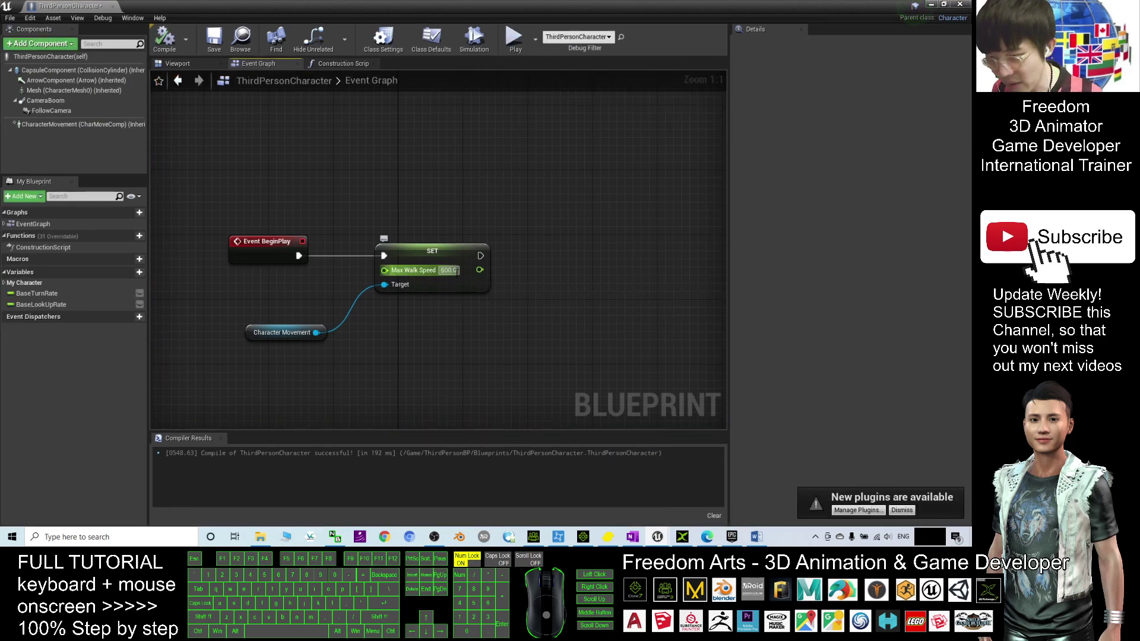
pyautogui.write('2000')
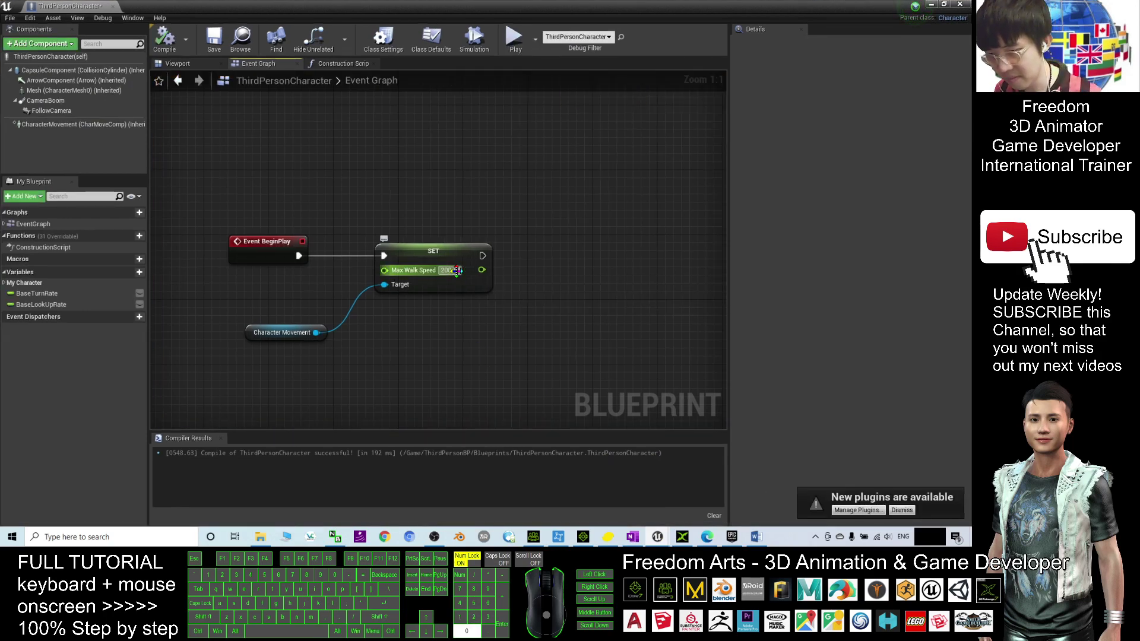
pyautogui.press('Return')
pyautogui.click(517, 45)
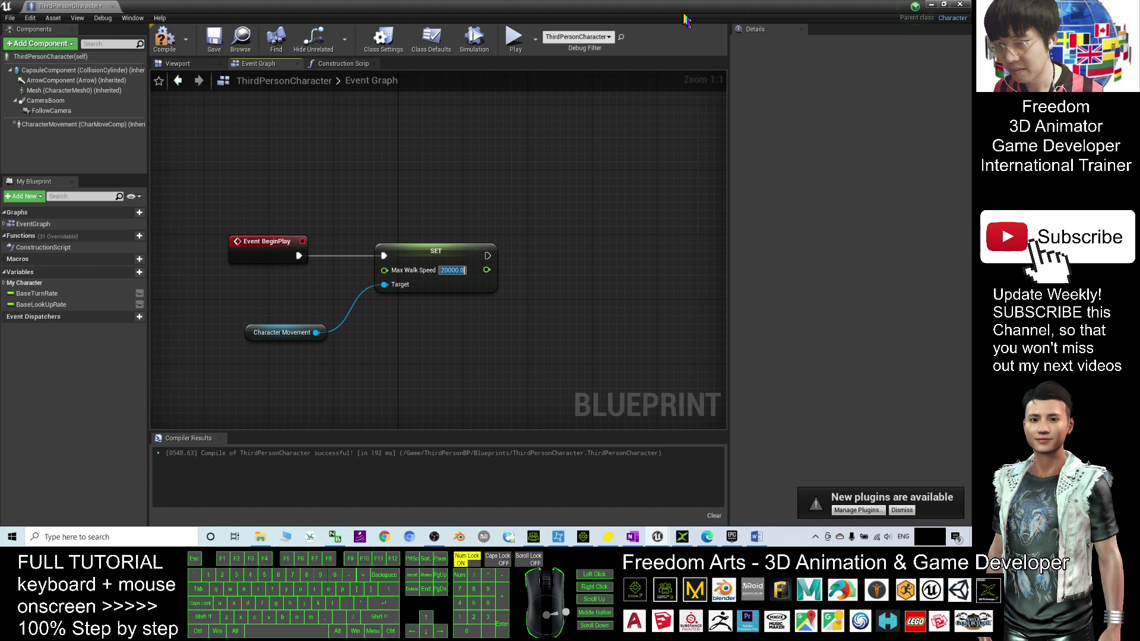
pyautogui.click(516, 40)
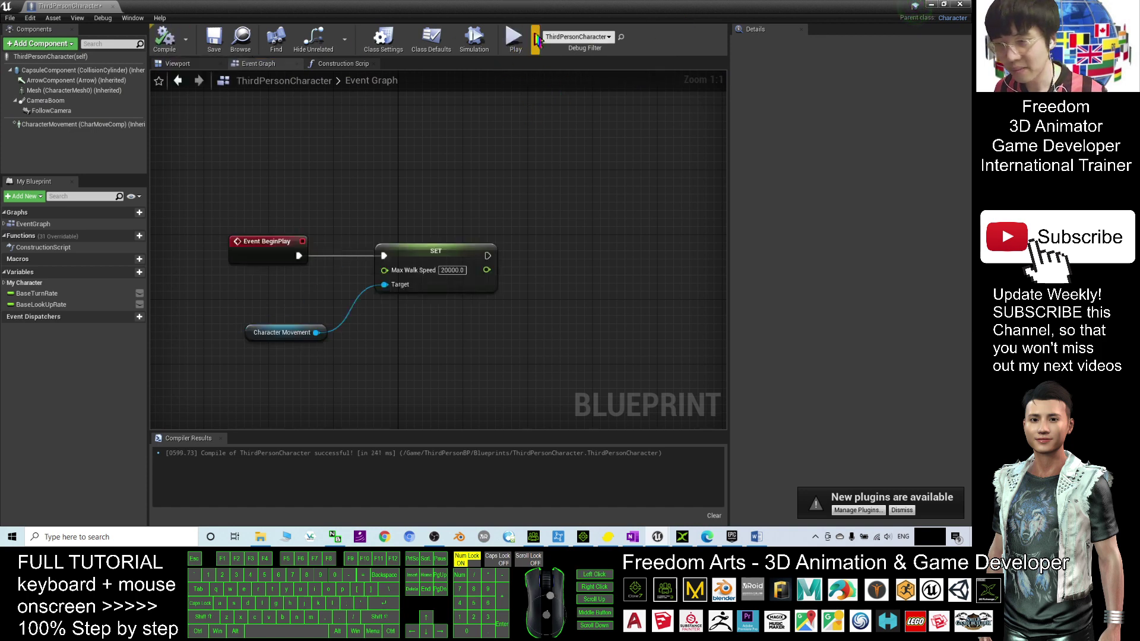
# - Run with W and A and jump at walk speed 20000, then stop play
pyautogui.click(932, 11)
pyautogui.press('w')
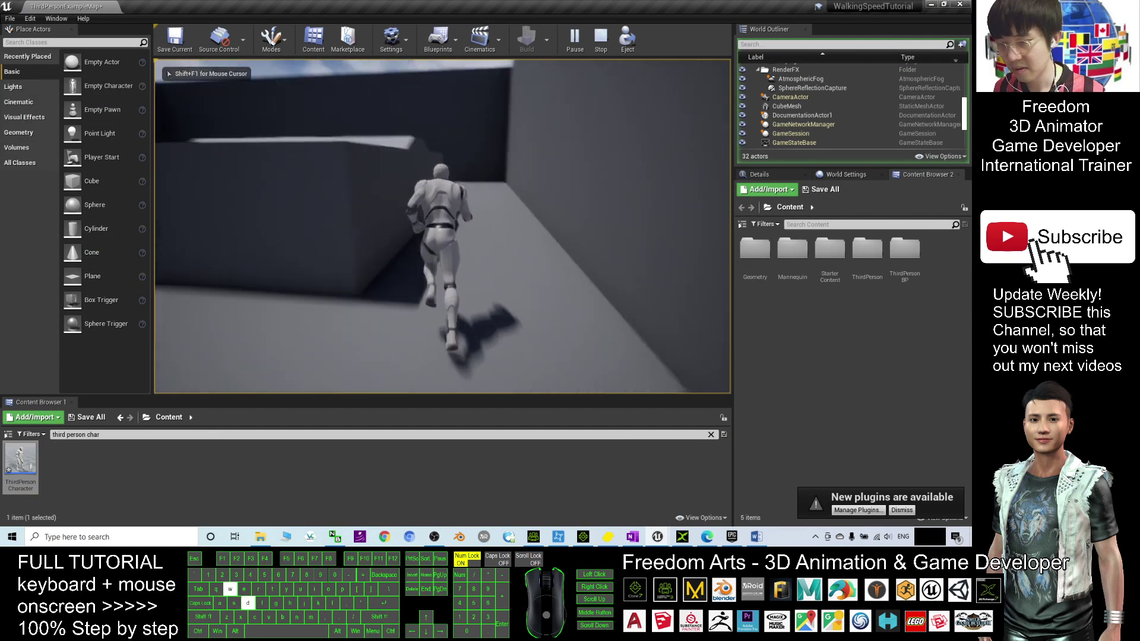
pyautogui.press('a')
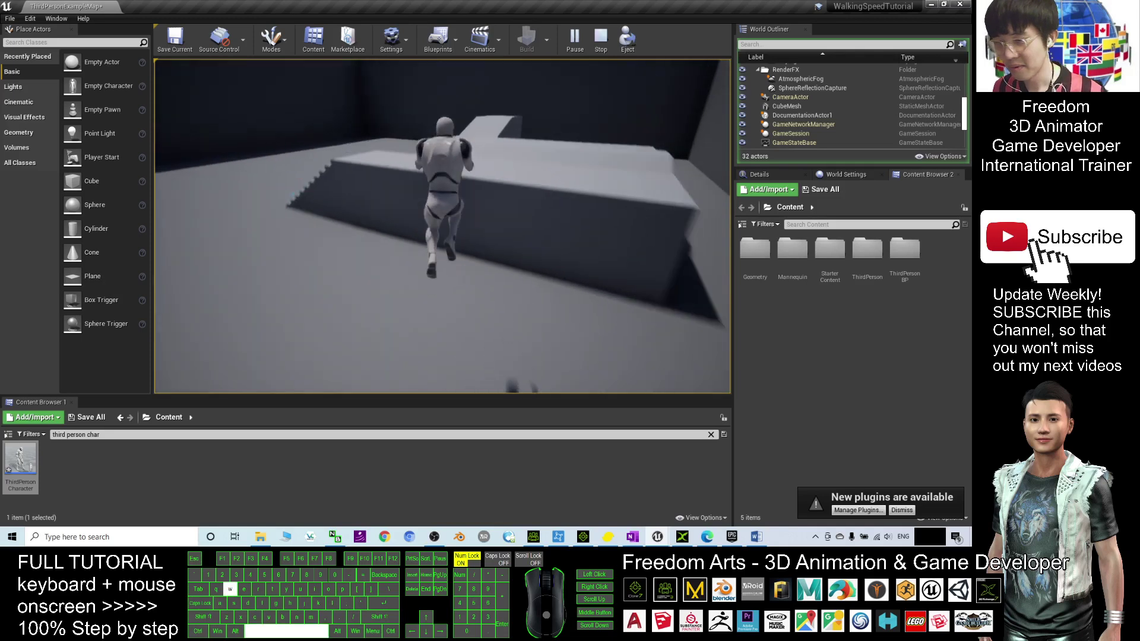
pyautogui.press('space')
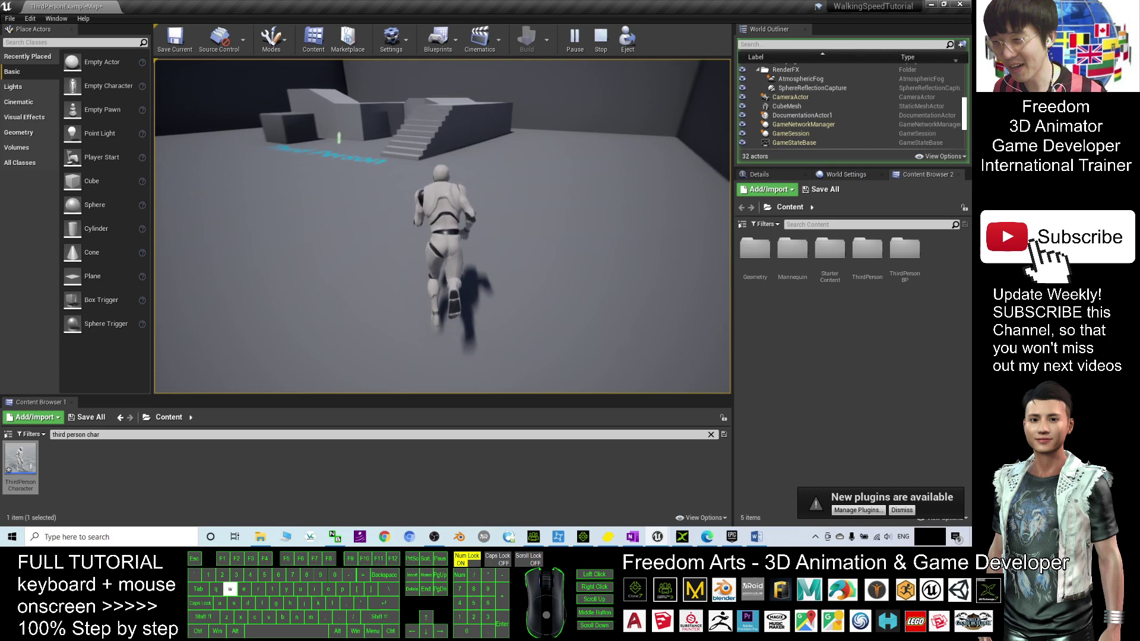
pyautogui.press('a')
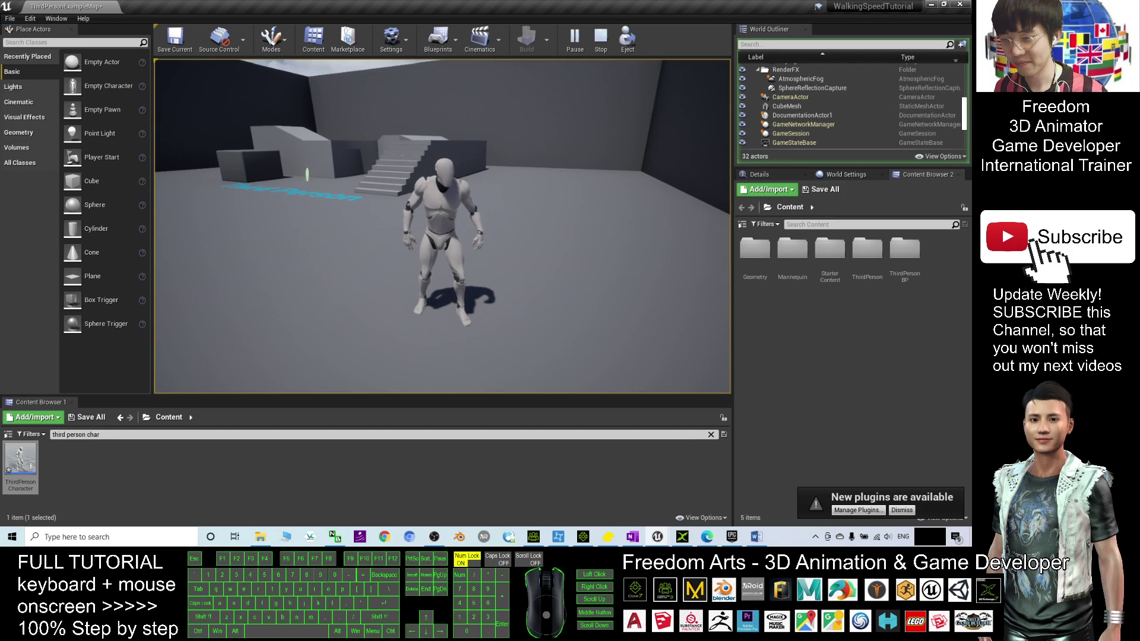
pyautogui.press('Escape')
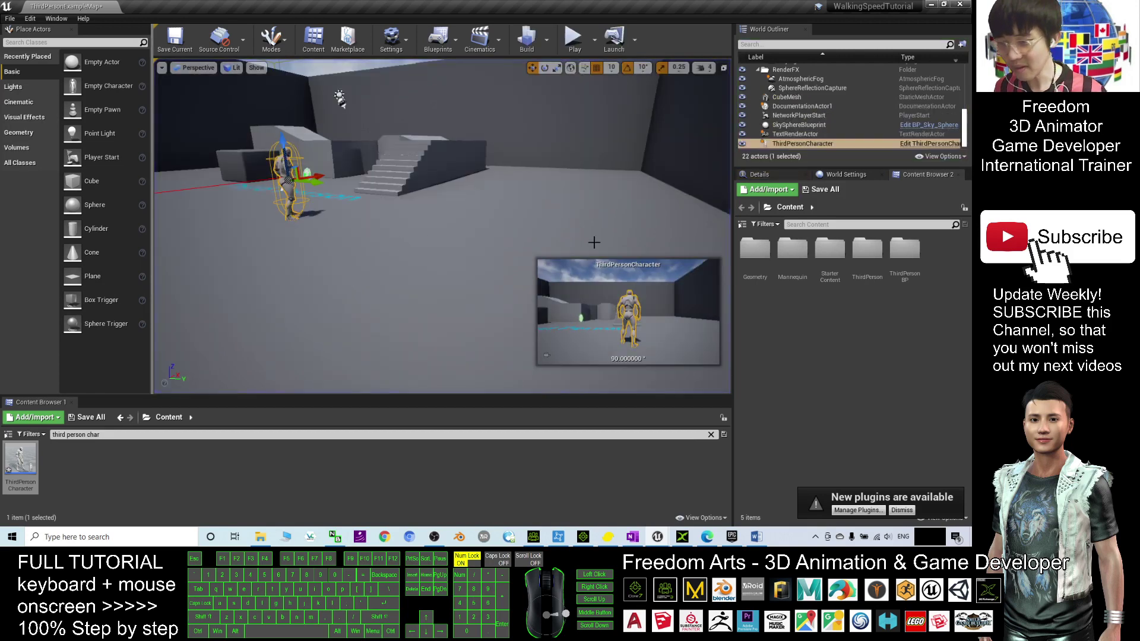
pyautogui.click(756, 537)
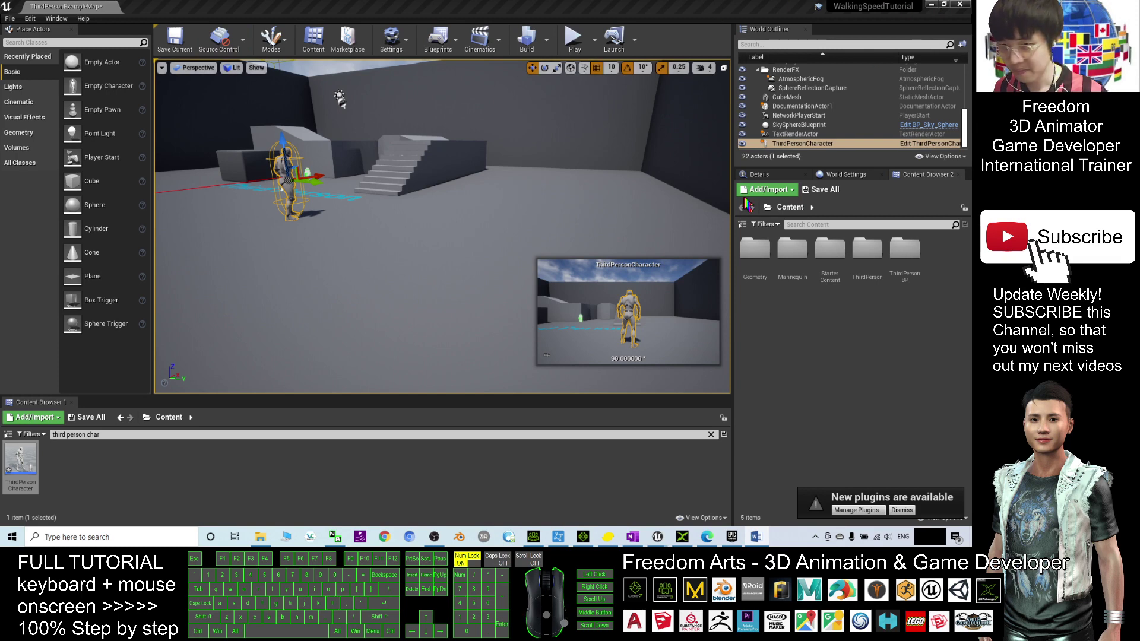
pyautogui.moveTo(656, 537)
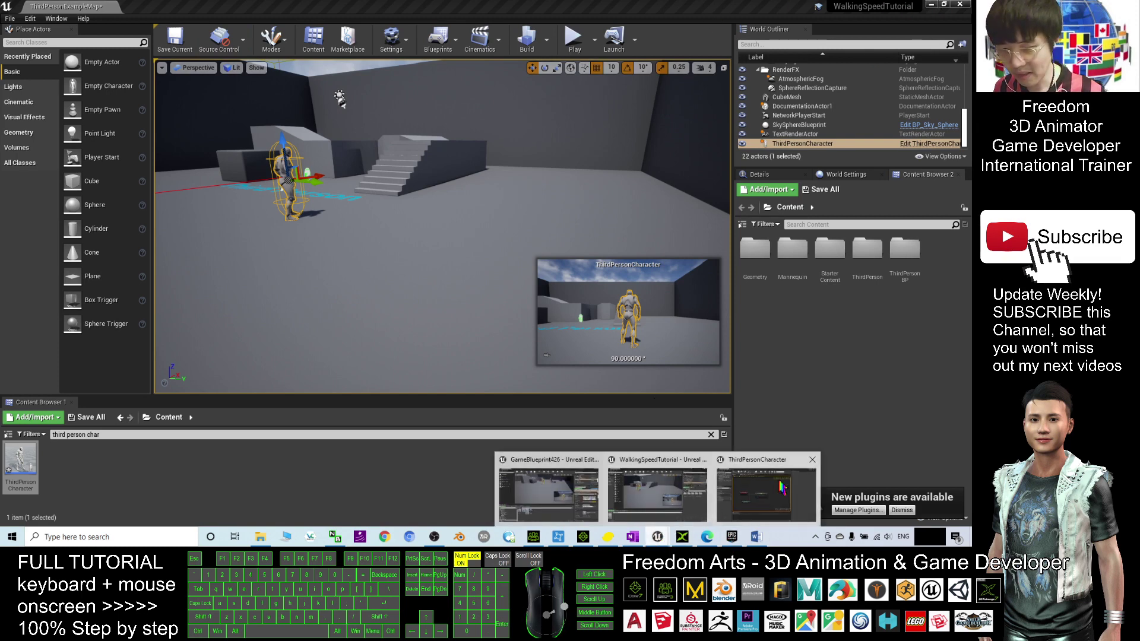
# - Switch to the ThirdPersonCharacter blueprint editor using its taskbar thumbnail
pyautogui.click(782, 489)
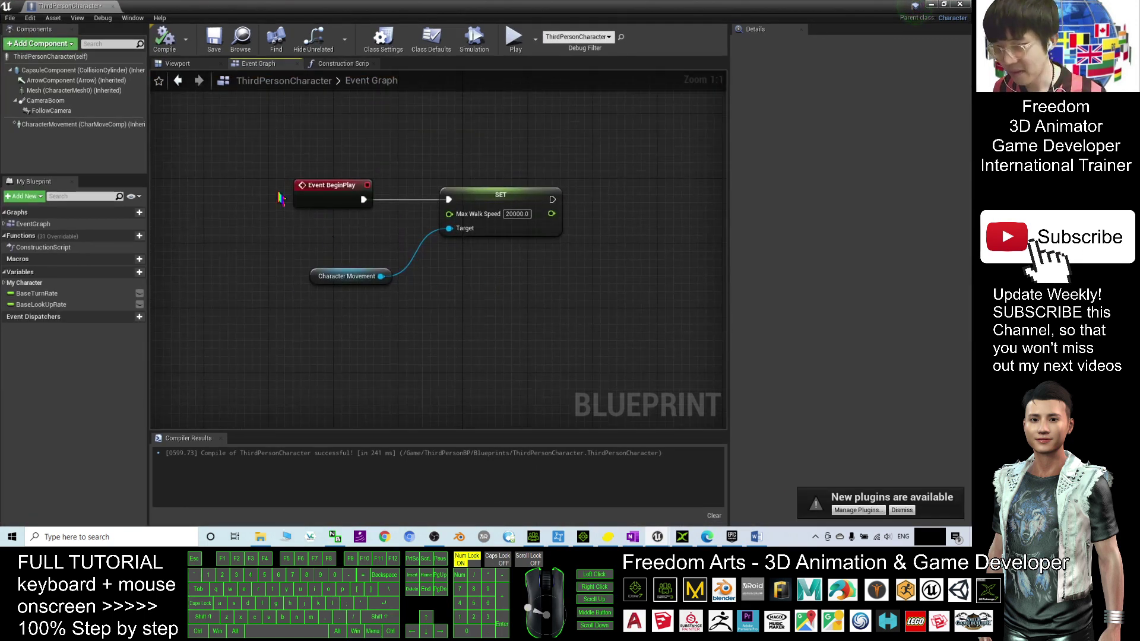
# - Add a B keyboard event node in the empty space below the existing nodes
pyautogui.moveTo(323, 357); pyautogui.dragTo(345, 303, button='right')
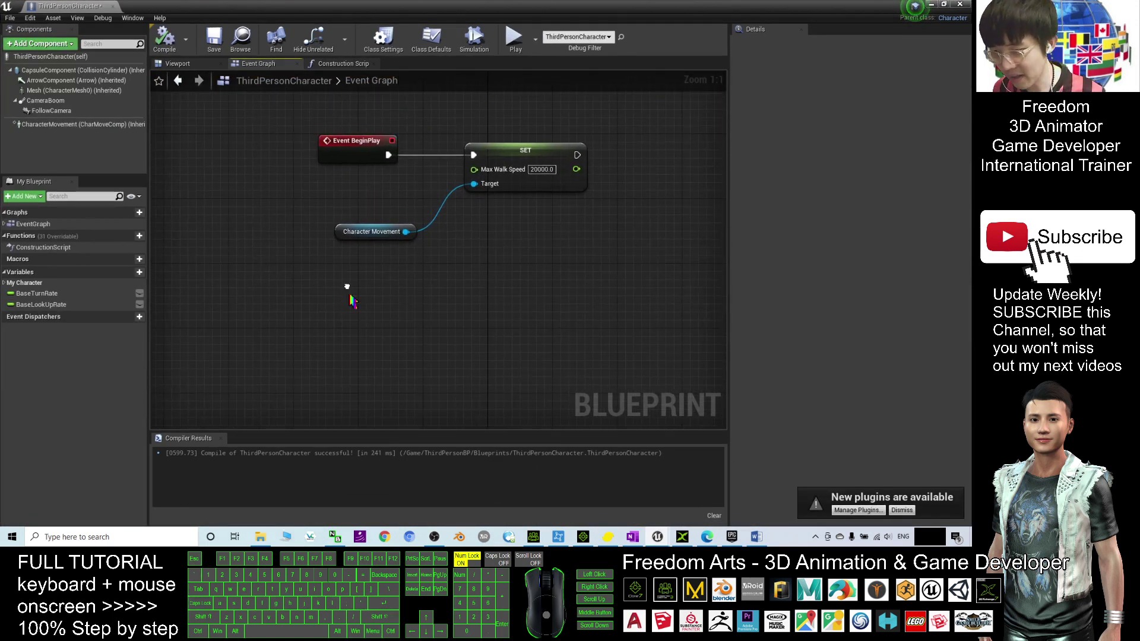
pyautogui.rightClick(350, 297)
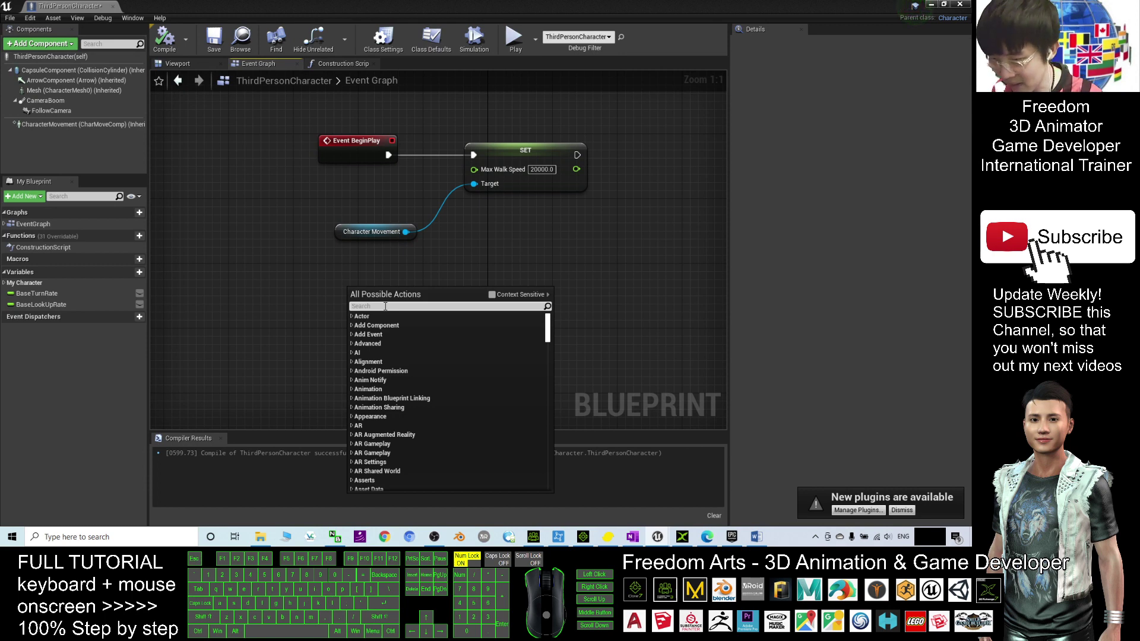
pyautogui.write('input')
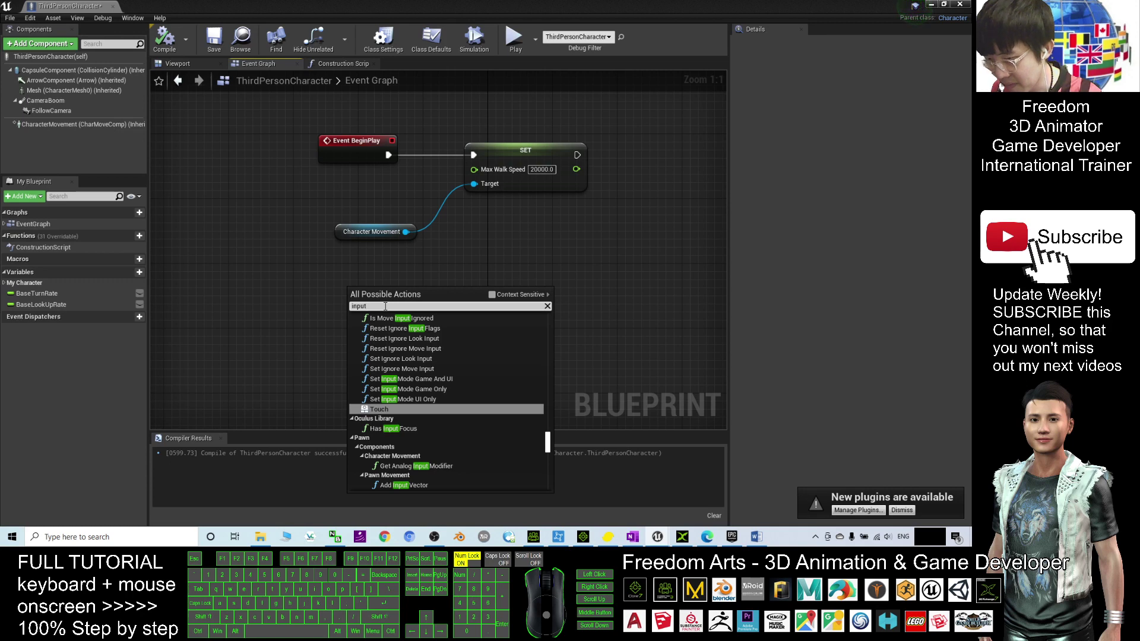
pyautogui.write(' keyboard')
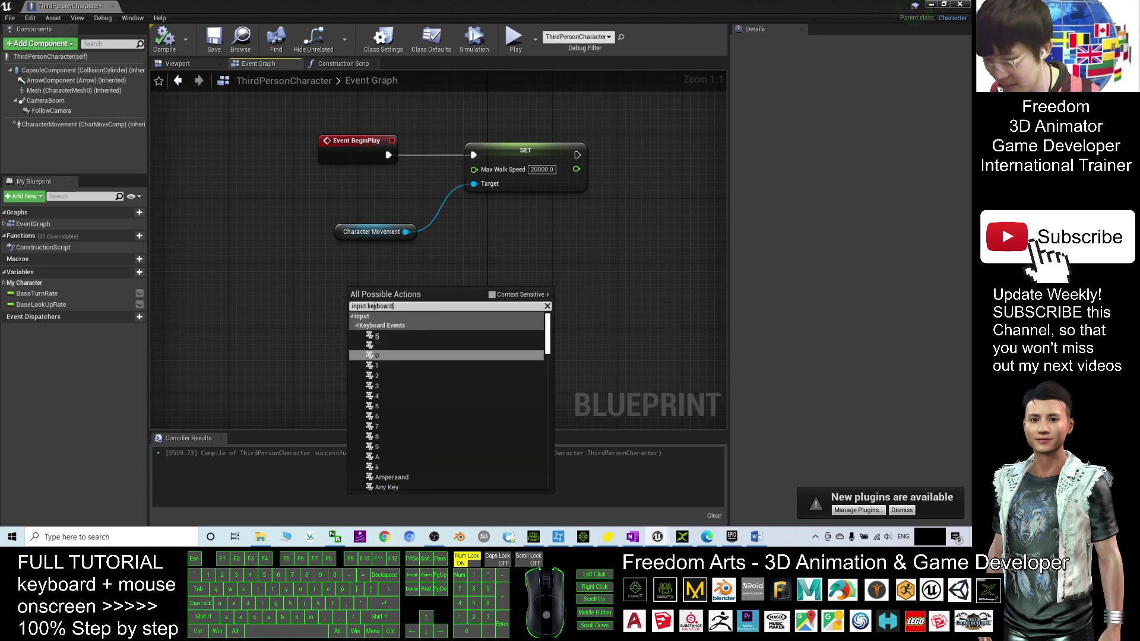
pyautogui.scroll(-5, 394, 434)
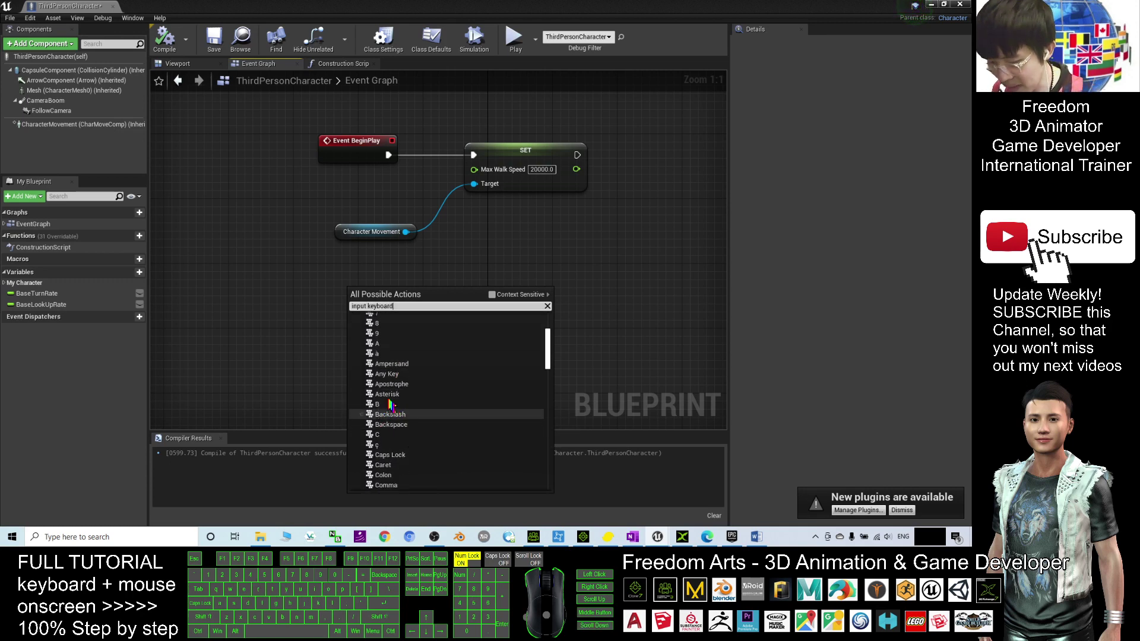
pyautogui.click(390, 406)
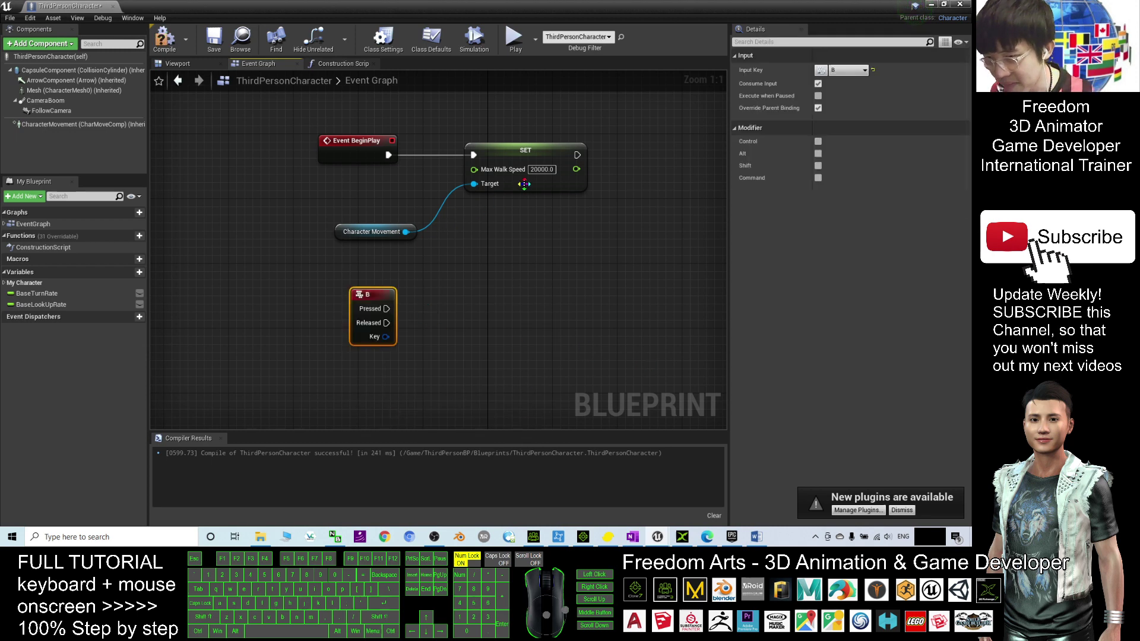
# - Break the BeginPlay exec wire to the SET node and rearrange the nodes
pyautogui.moveTo(520, 158); pyautogui.dragTo(544, 158)
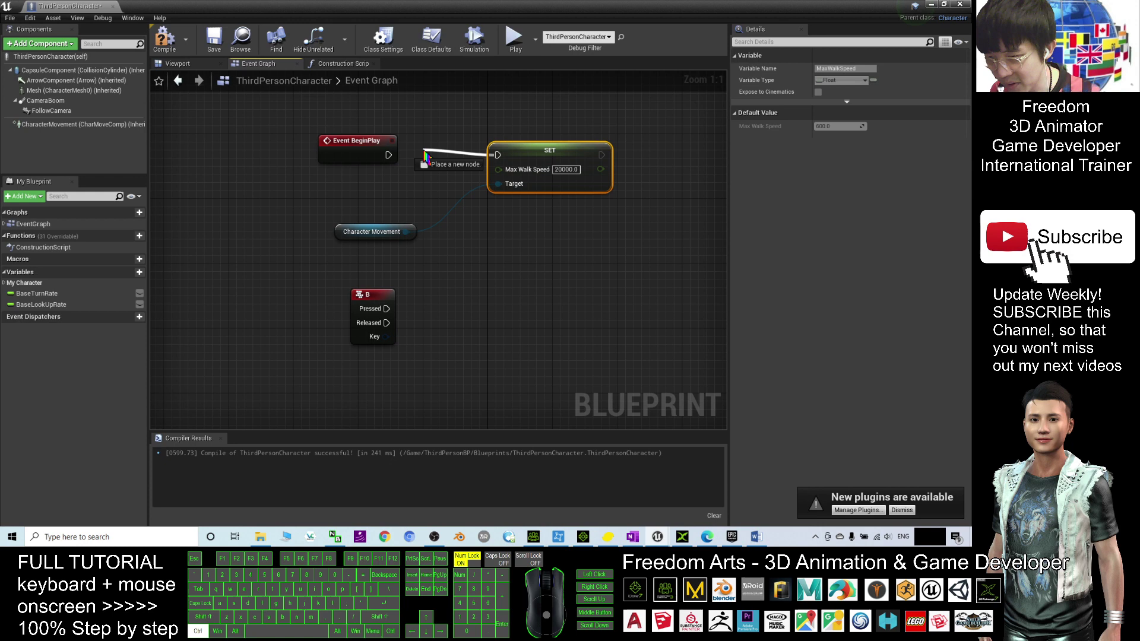
pyautogui.keyDown('ctrl'); pyautogui.moveTo(386, 154); pyautogui.dragTo(416, 152); pyautogui.keyUp('ctrl')
pyautogui.click(658, 149)
pyautogui.moveTo(656, 145); pyautogui.dragTo(475, 242)
pyautogui.click(361, 295)
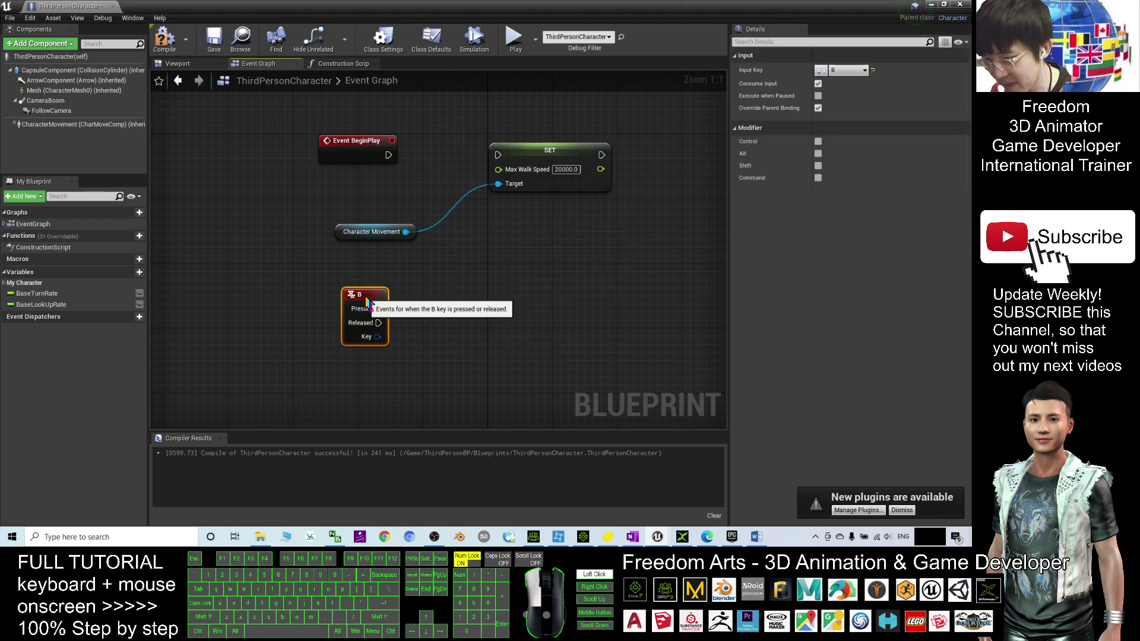
pyautogui.moveTo(437, 332); pyautogui.dragTo(438, 281, button='right')
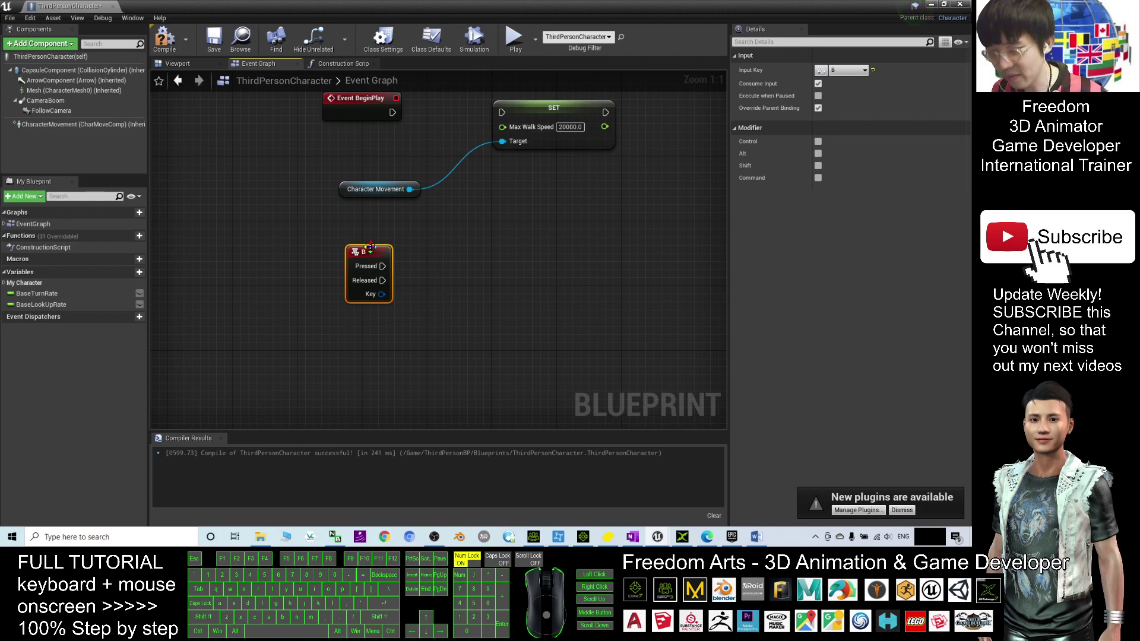
# - Place an N keyboard event below the B event, then select the SET and Character Movement nodes
pyautogui.rightClick(359, 348)
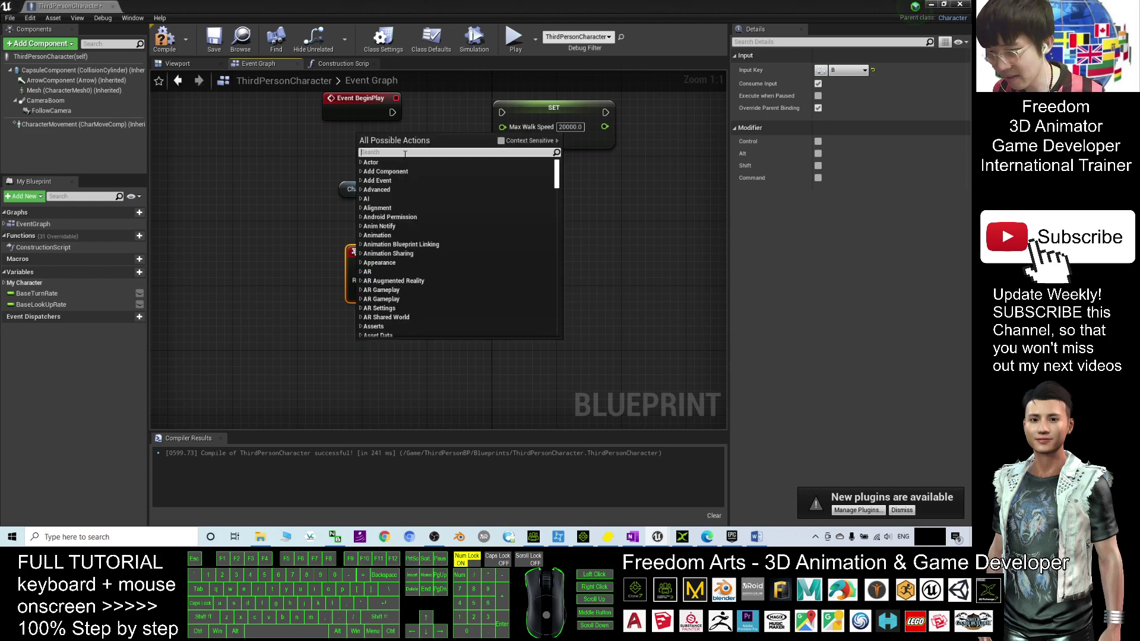
pyautogui.write('input keyb')
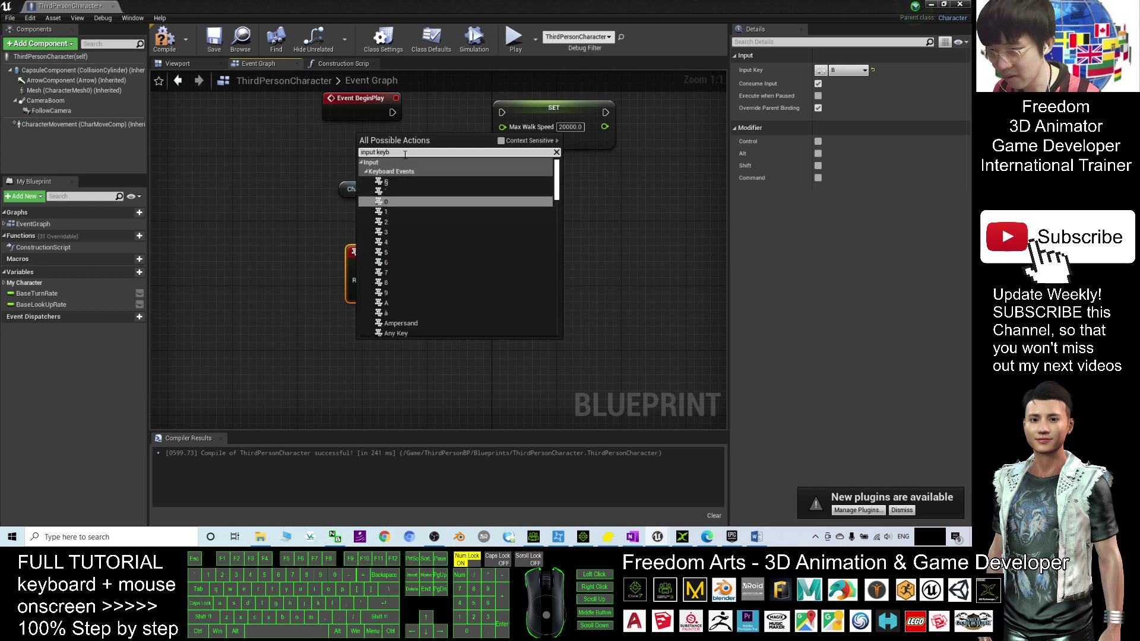
pyautogui.write('oard n')
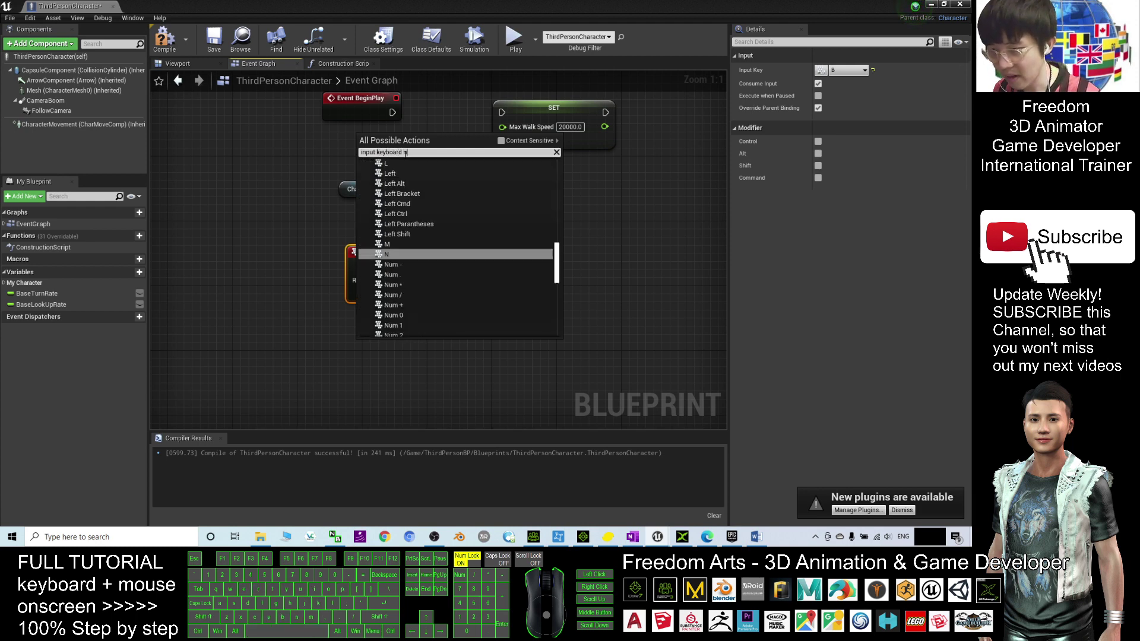
pyautogui.click(398, 257)
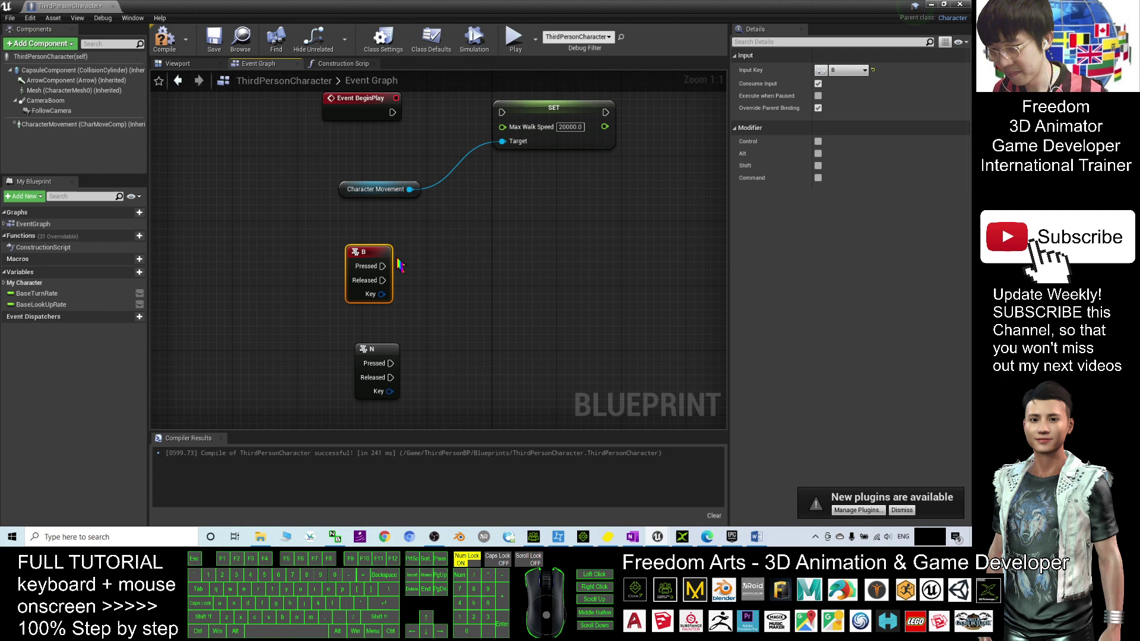
pyautogui.moveTo(371, 357); pyautogui.dragTo(371, 344)
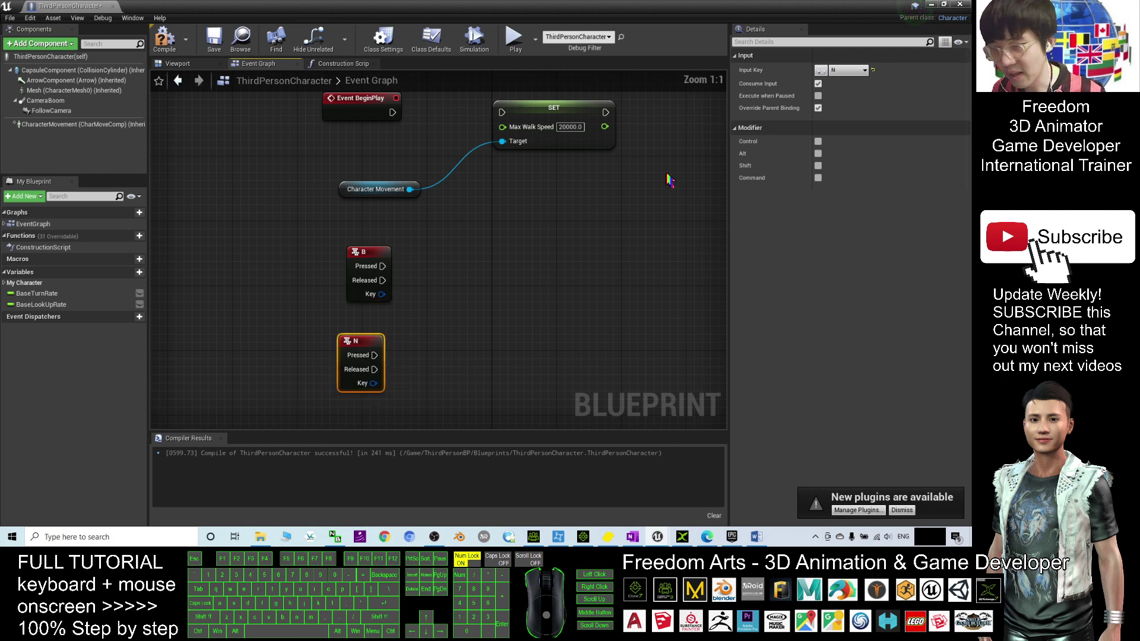
pyautogui.scroll(-2, 670, 181)
pyautogui.moveTo(663, 117); pyautogui.dragTo(476, 207)
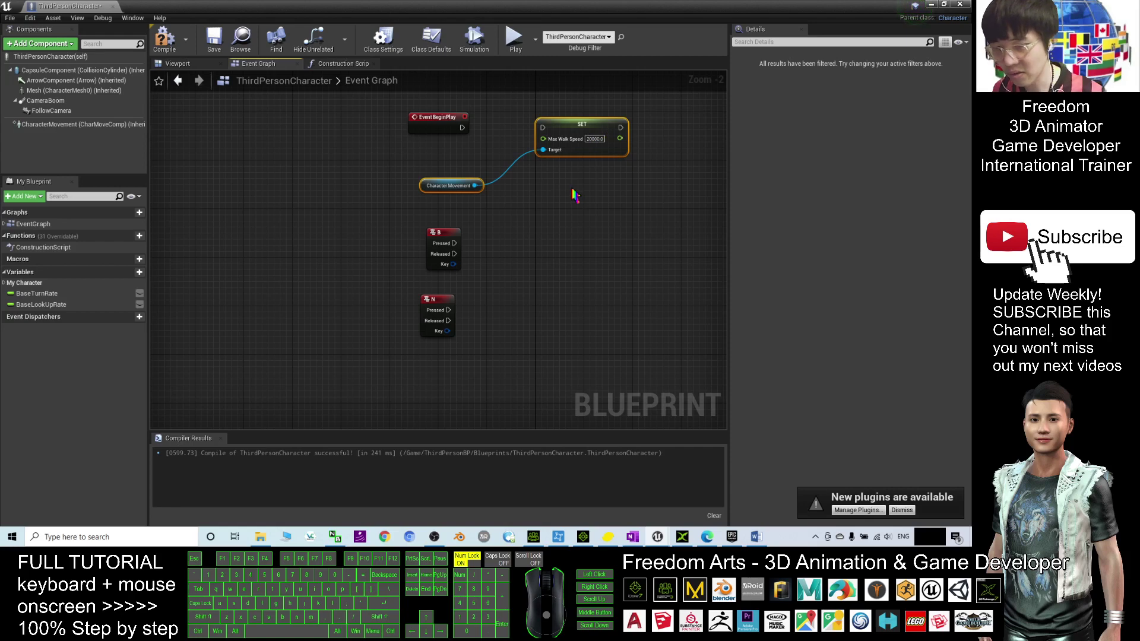
# - Move the SET and Character Movement nodes down, then paste a duplicate pair beside the N event
pyautogui.moveTo(558, 142)
pyautogui.mouseDown()
pyautogui.moveTo(602, 230)
pyautogui.moveTo(622, 233)
pyautogui.mouseUp()
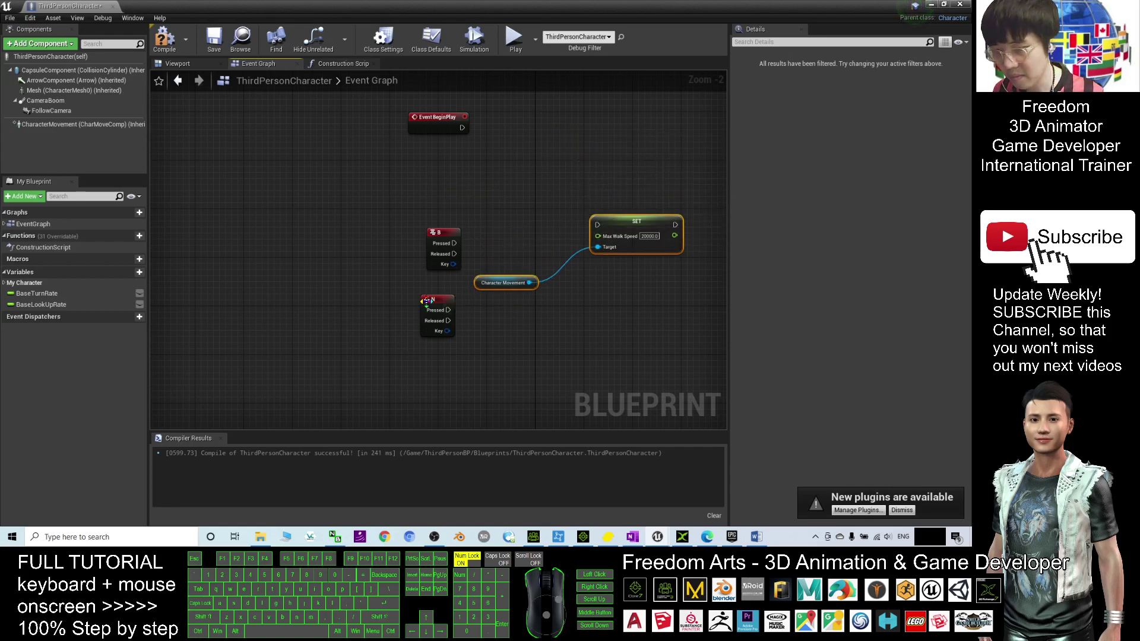
pyautogui.moveTo(448, 313); pyautogui.dragTo(434, 359)
pyautogui.click(522, 377)
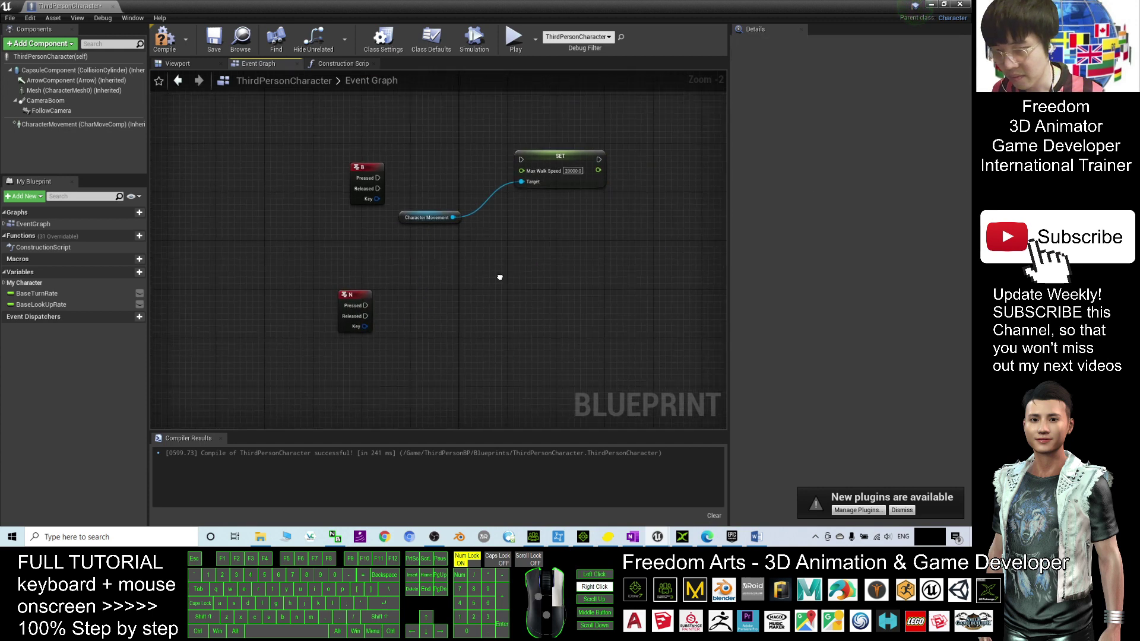
pyautogui.moveTo(522, 376); pyautogui.dragTo(473, 287, button='right')
pyautogui.hotkey('ctrl', 'v')
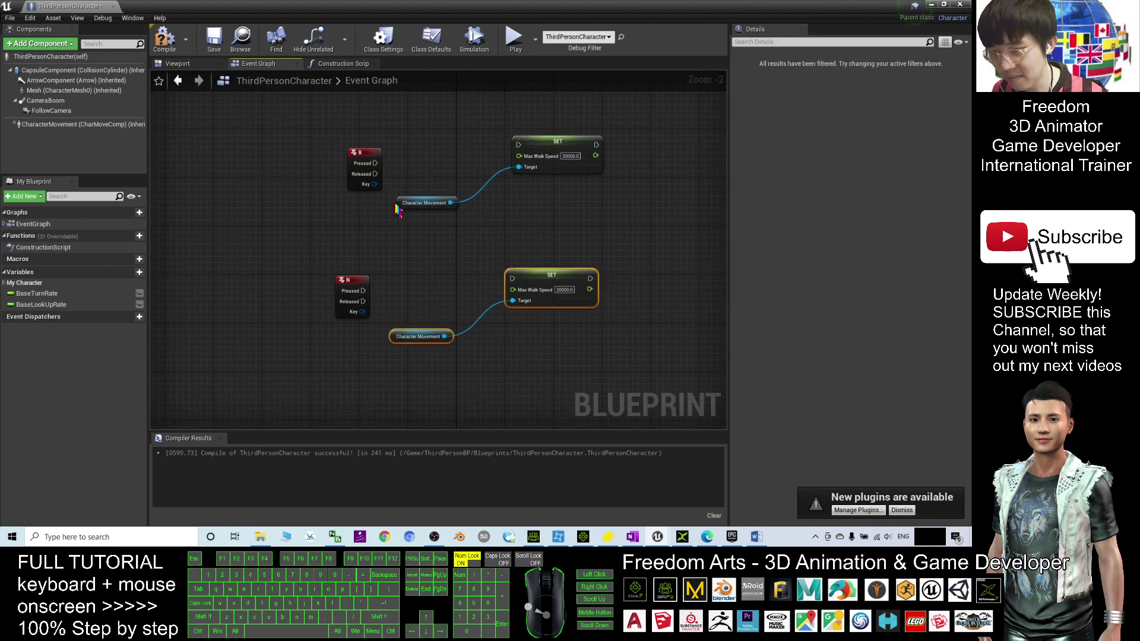
pyautogui.scroll(2, 396, 204)
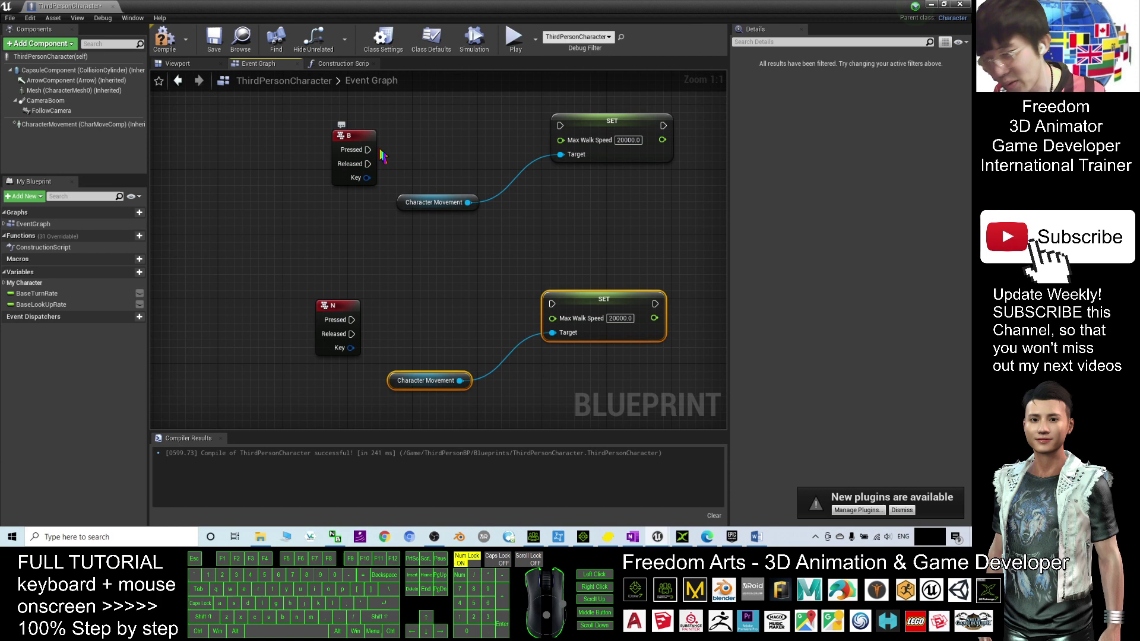
# - Set the upper SET to 100 and wire it from B Pressed; wire N Pressed to the 20000 SET
pyautogui.click(630, 140)
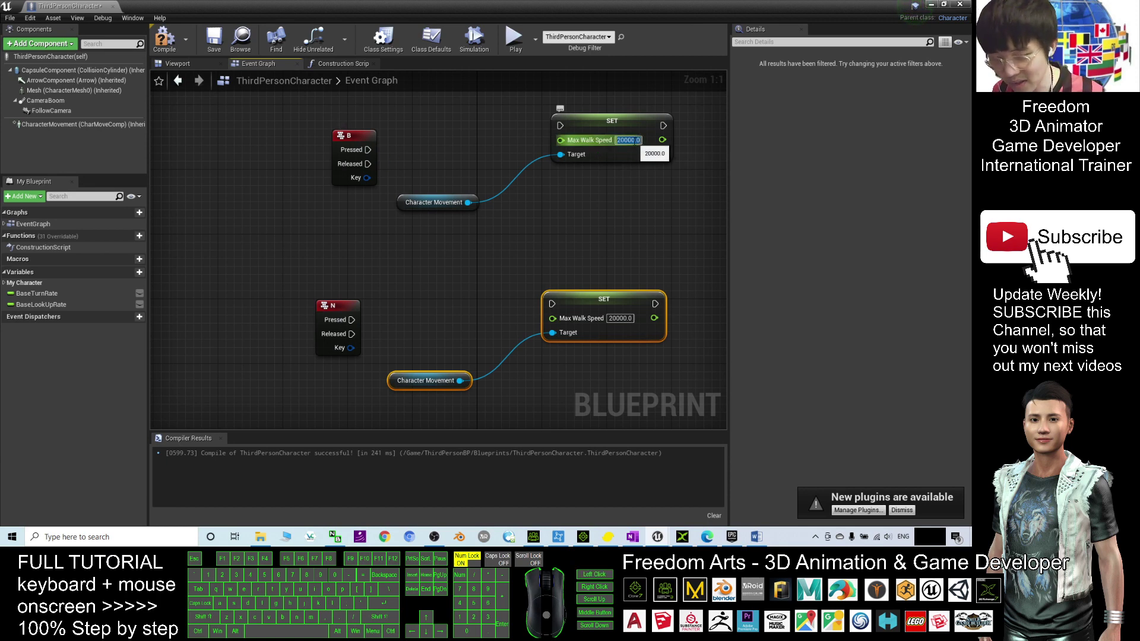
pyautogui.write('10')
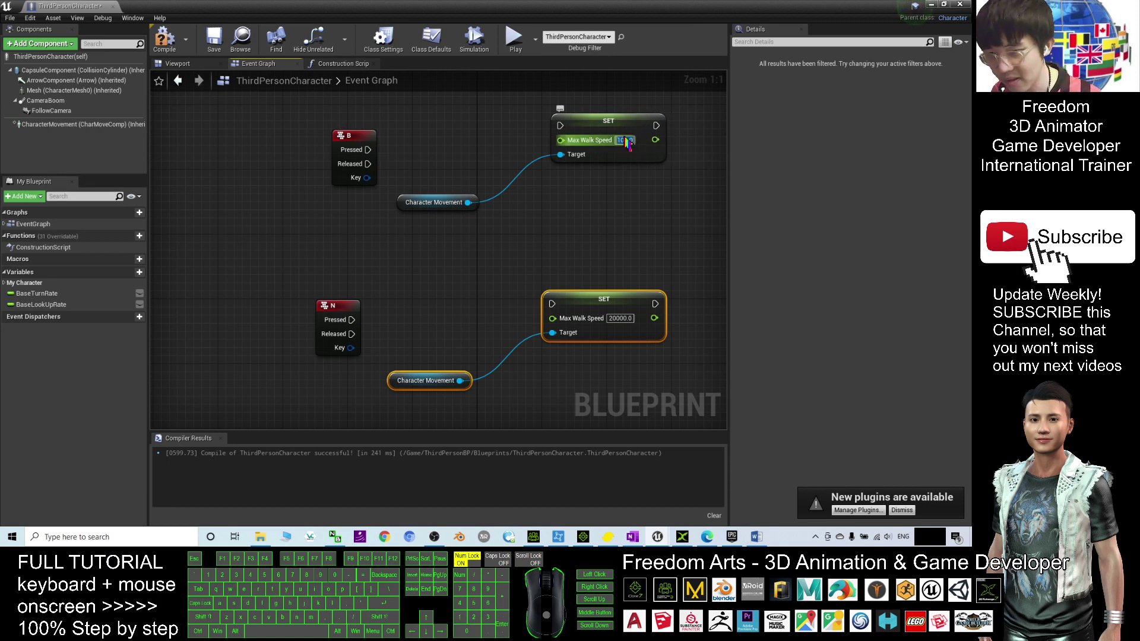
pyautogui.moveTo(367, 150); pyautogui.dragTo(560, 125)
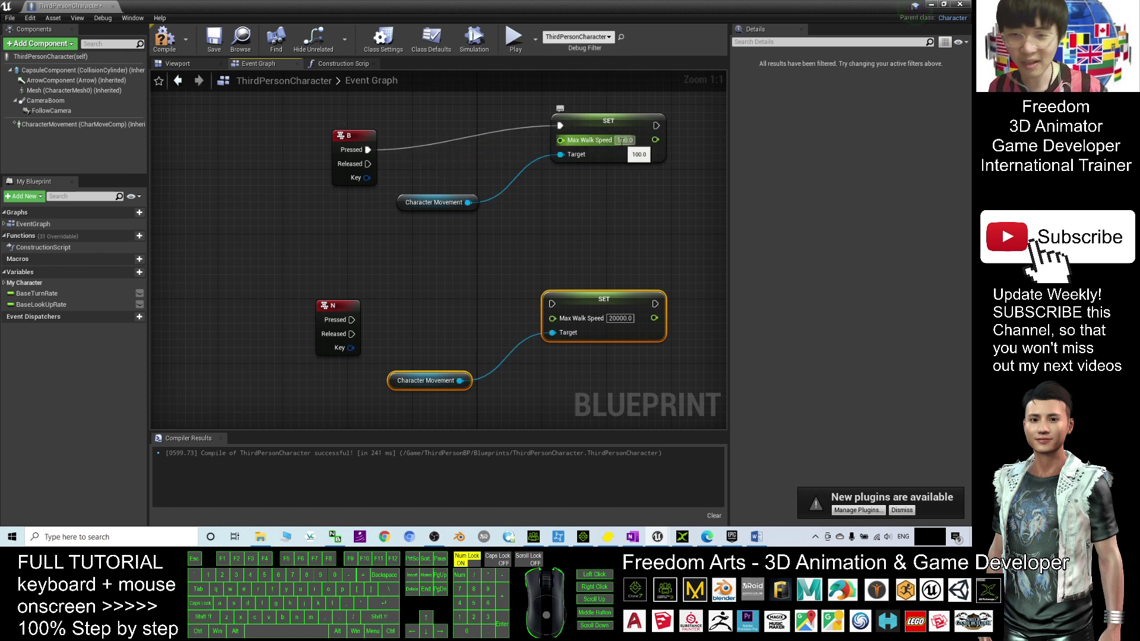
pyautogui.click(466, 224)
pyautogui.moveTo(352, 318); pyautogui.dragTo(552, 305)
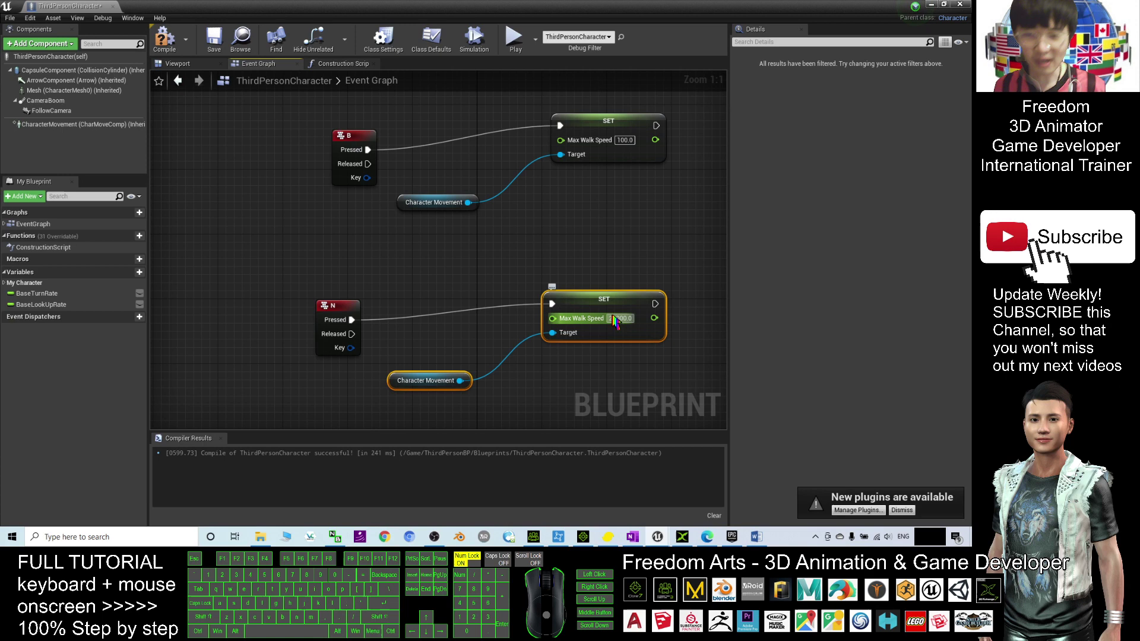
pyautogui.write('20000')
pyautogui.press('Return')
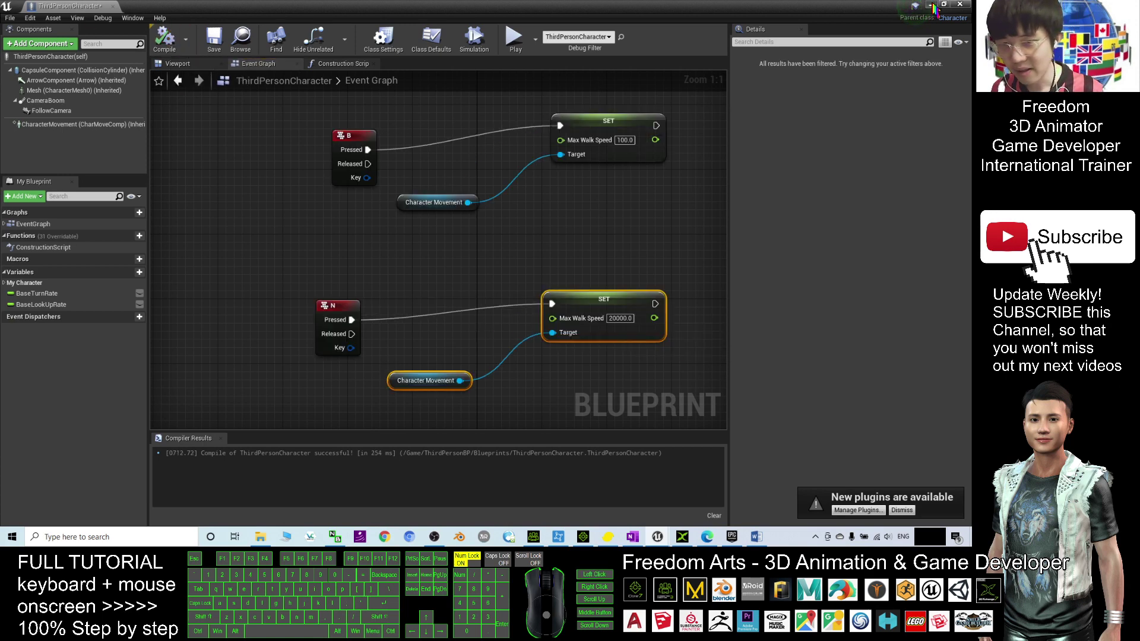
# - Return to the level editor, start play and move the character with D and A
pyautogui.click(930, 6)
pyautogui.click(575, 37)
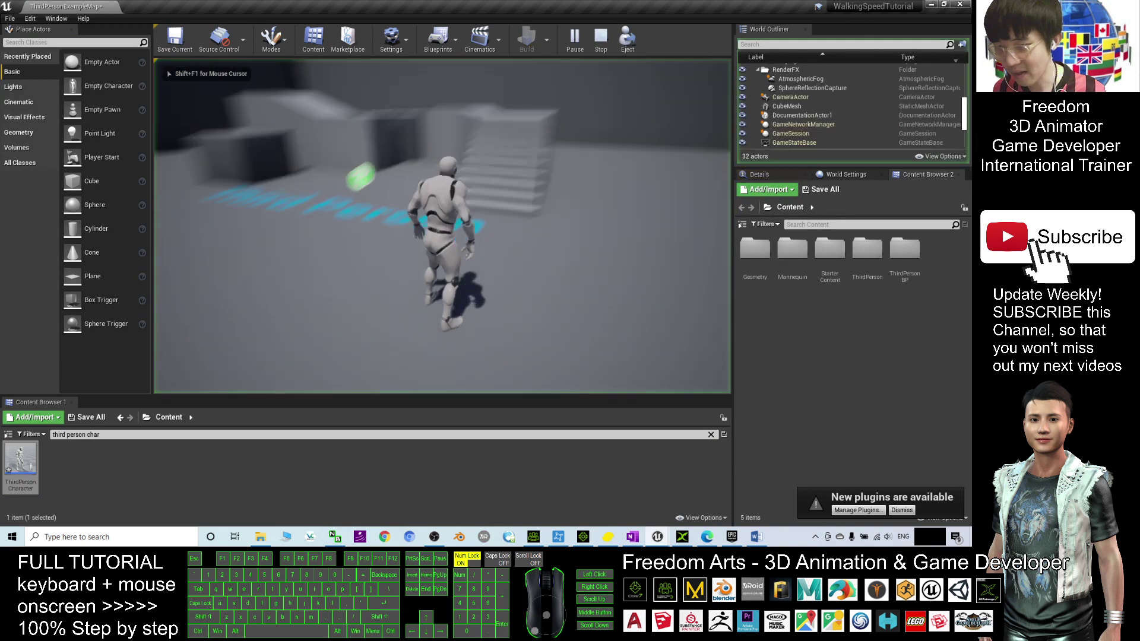
pyautogui.press('d')
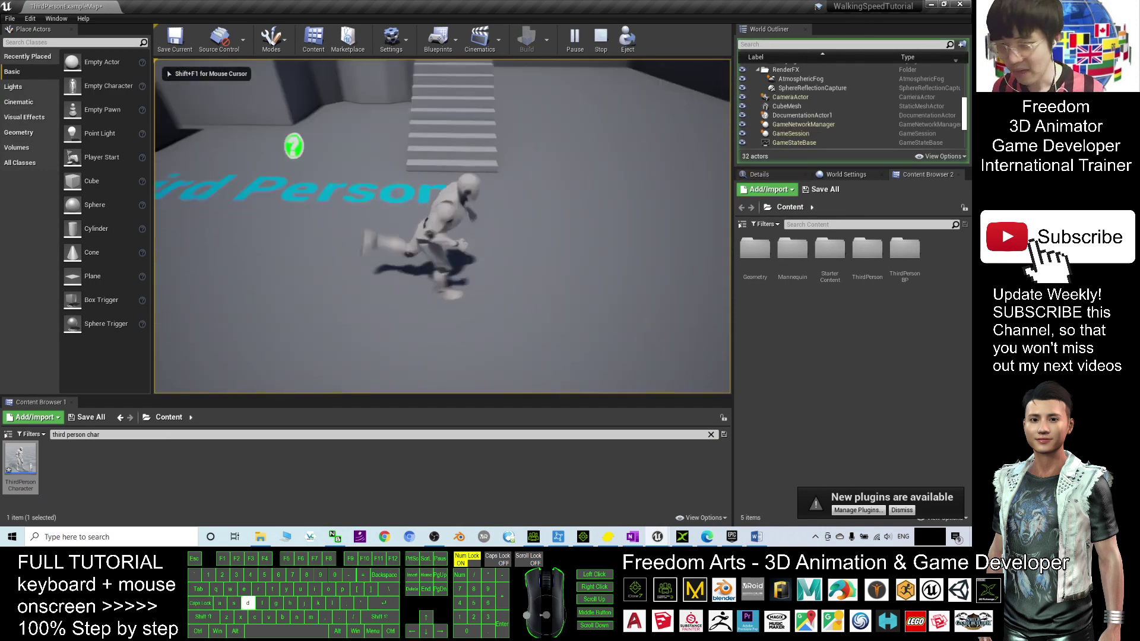
pyautogui.press('a')
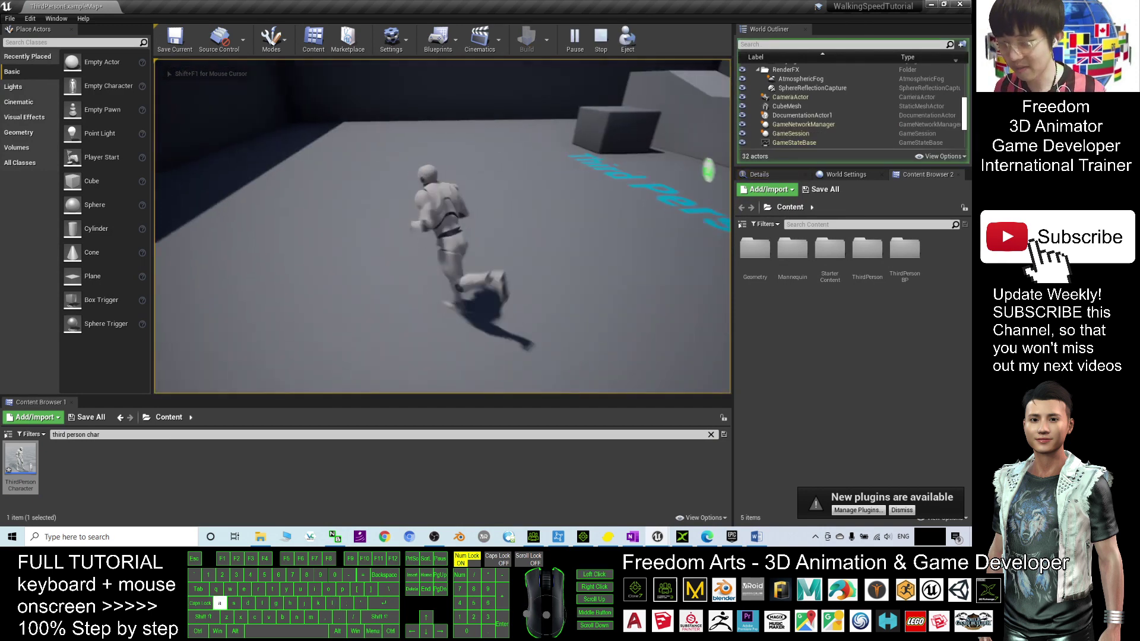
# - Press B to slow down, walk with W and D, jump, then stop playing
pyautogui.press('b')
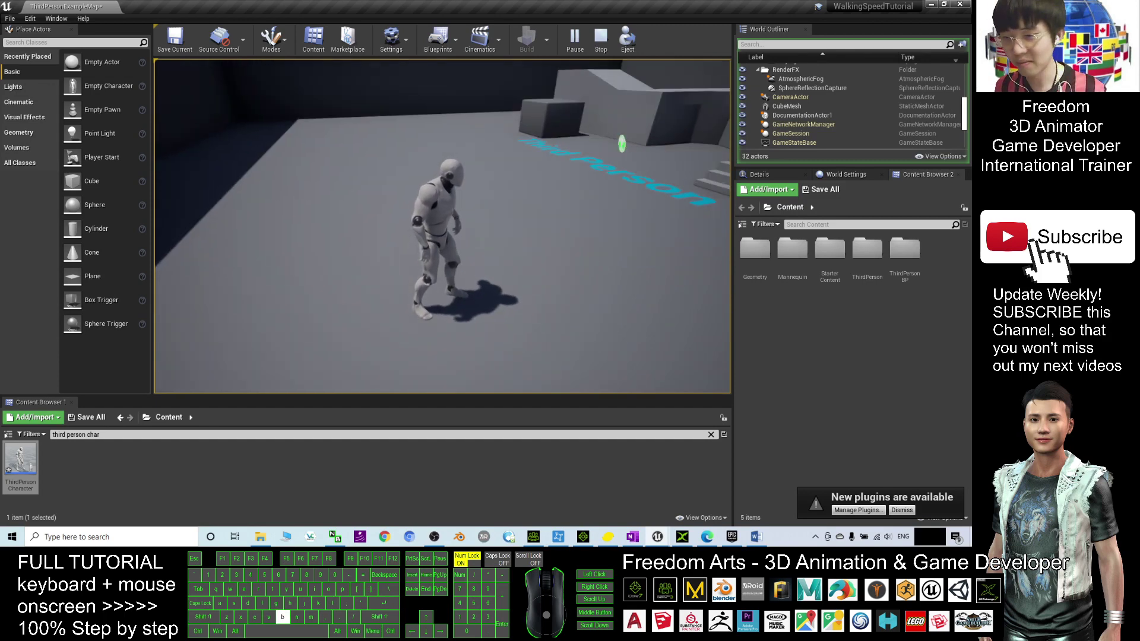
pyautogui.press('w')
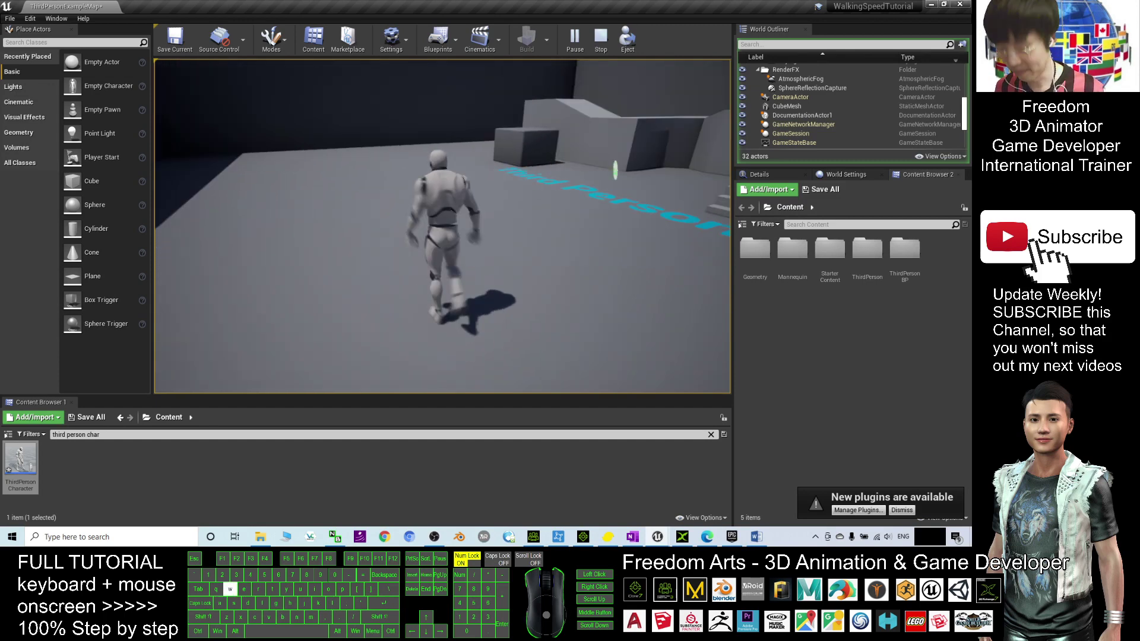
pyautogui.press('w')
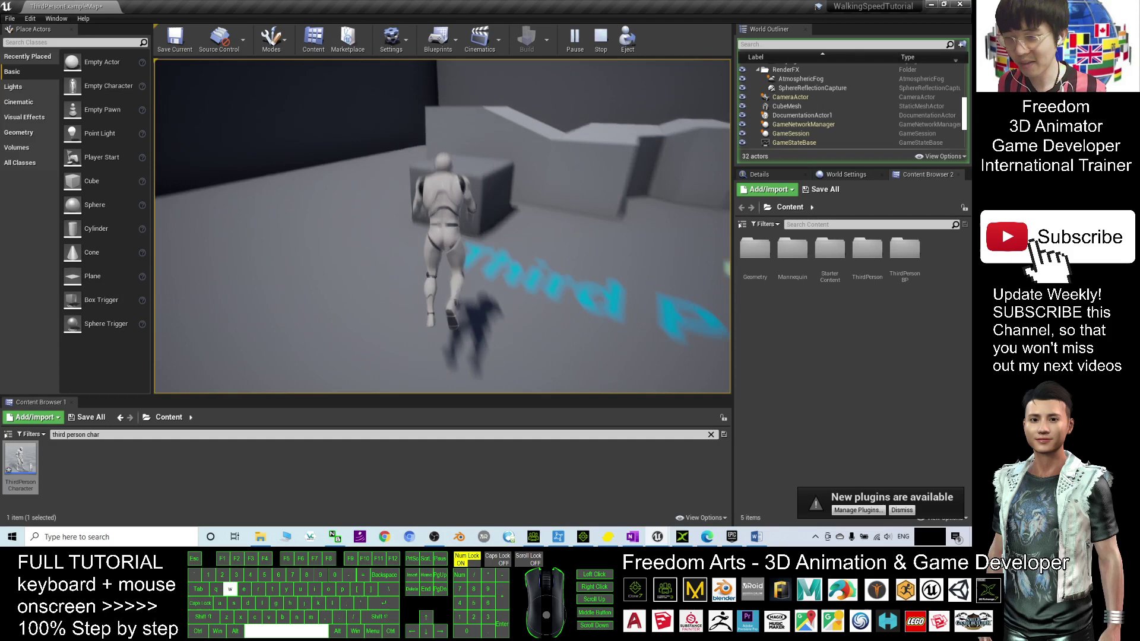
pyautogui.press('d')
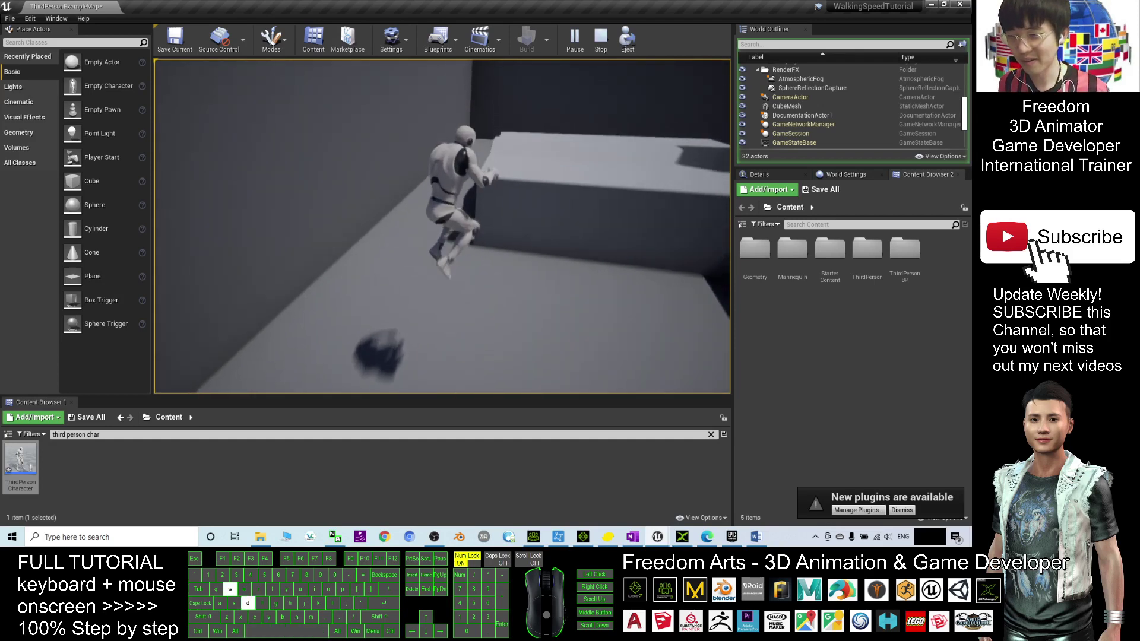
pyautogui.press('space')
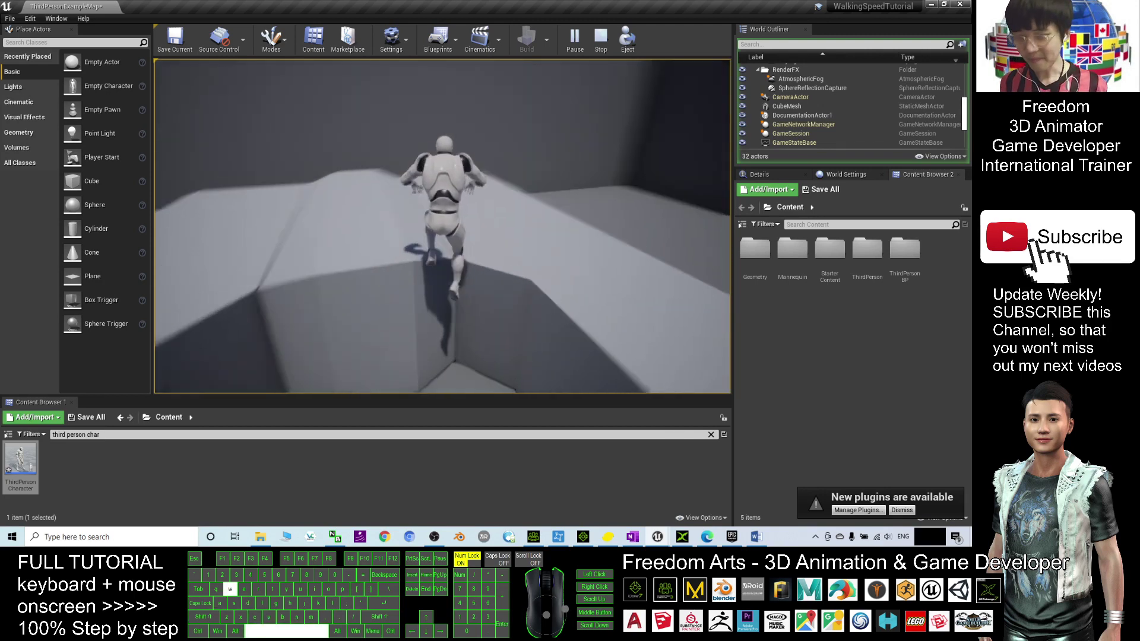
pyautogui.press('Escape')
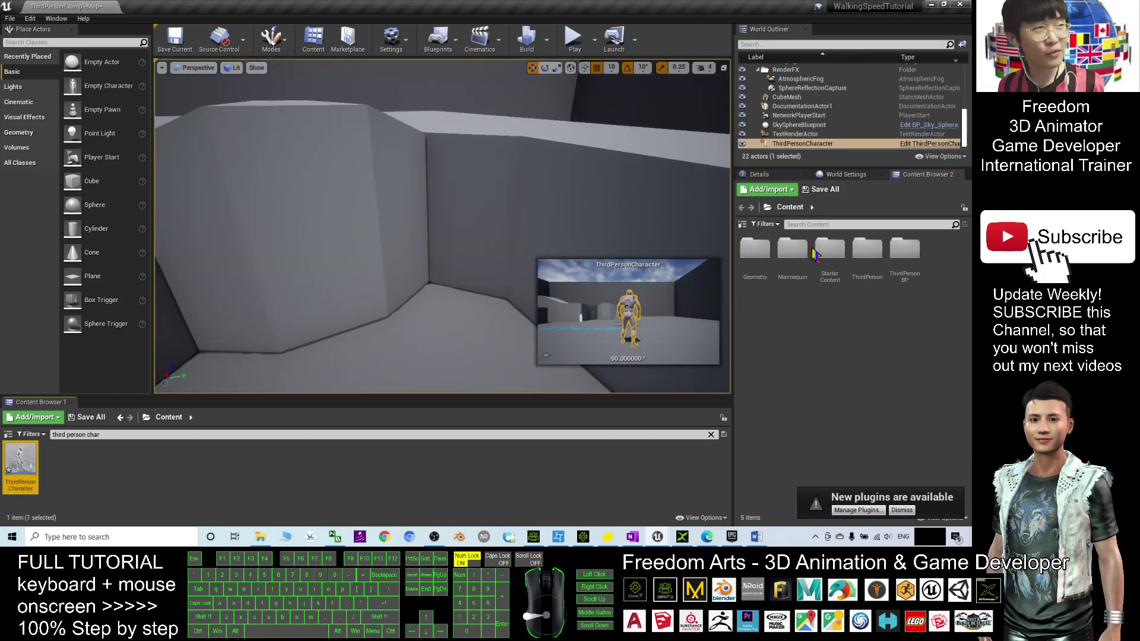
pyautogui.scroll(-2, 438, 269)
pyautogui.scroll(-3, 437, 269)
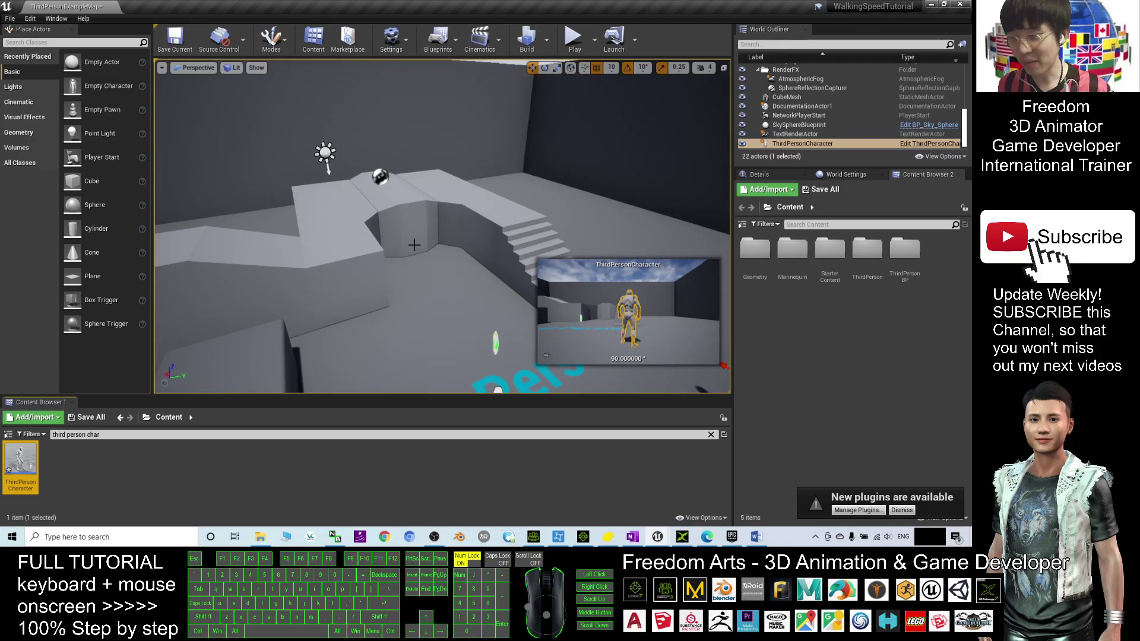
pyautogui.moveTo(537, 244); pyautogui.dragTo(540, 158, button='right')
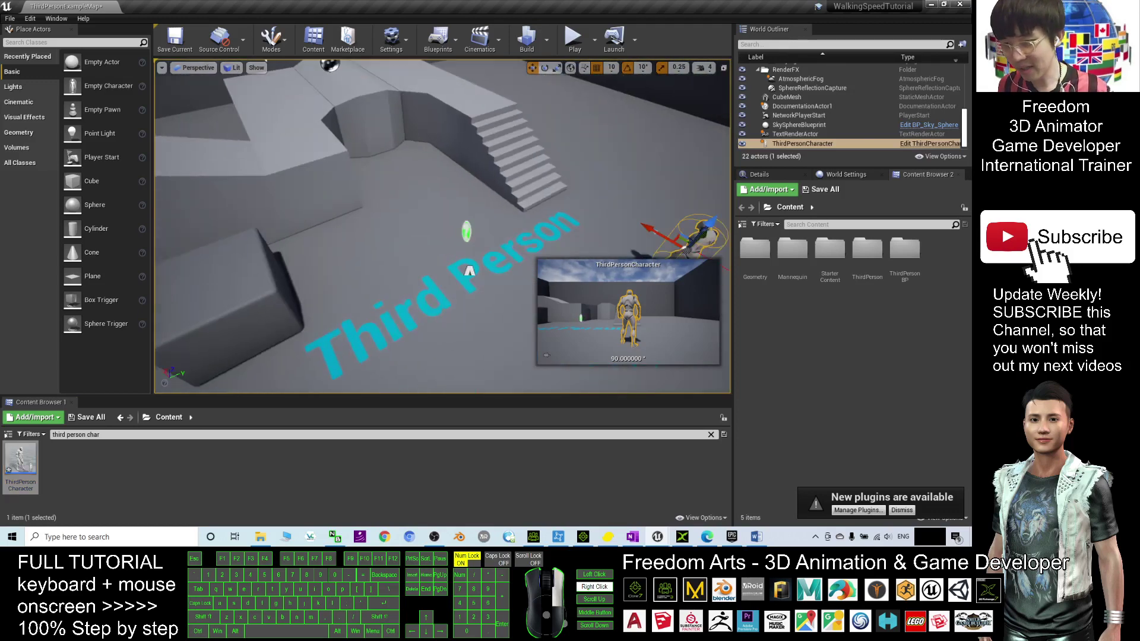